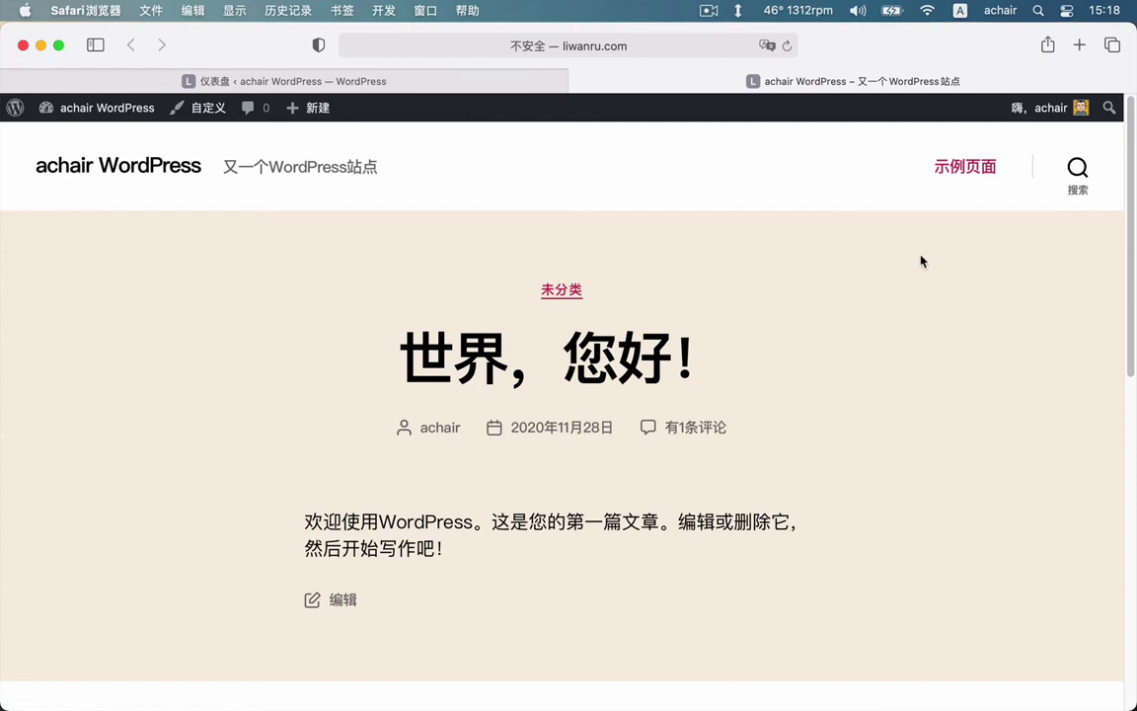
Step: Close the site preview and search the new-theme directory for "astra"
click(579, 82)
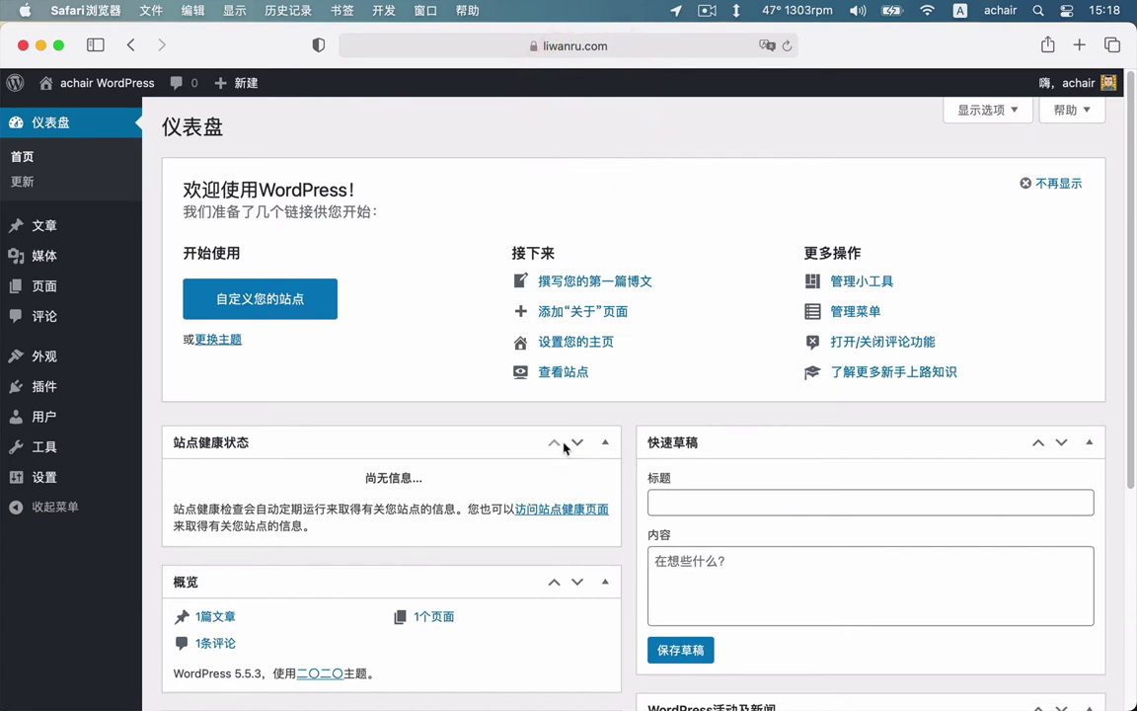
click(35, 355)
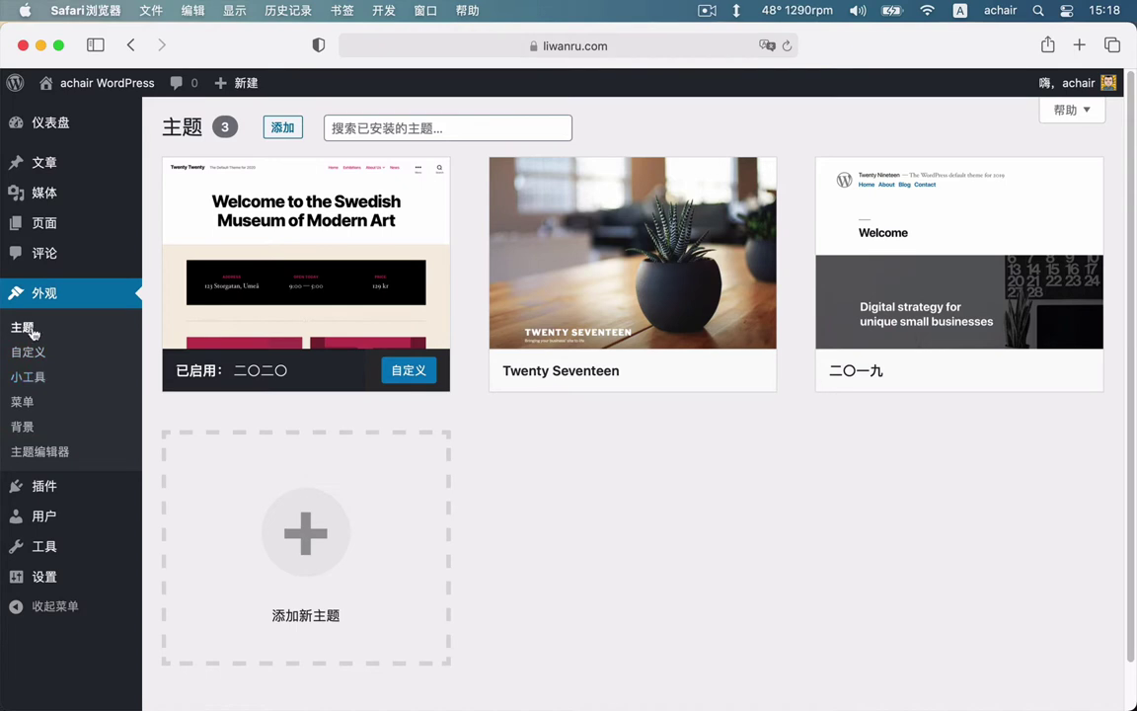
click(283, 127)
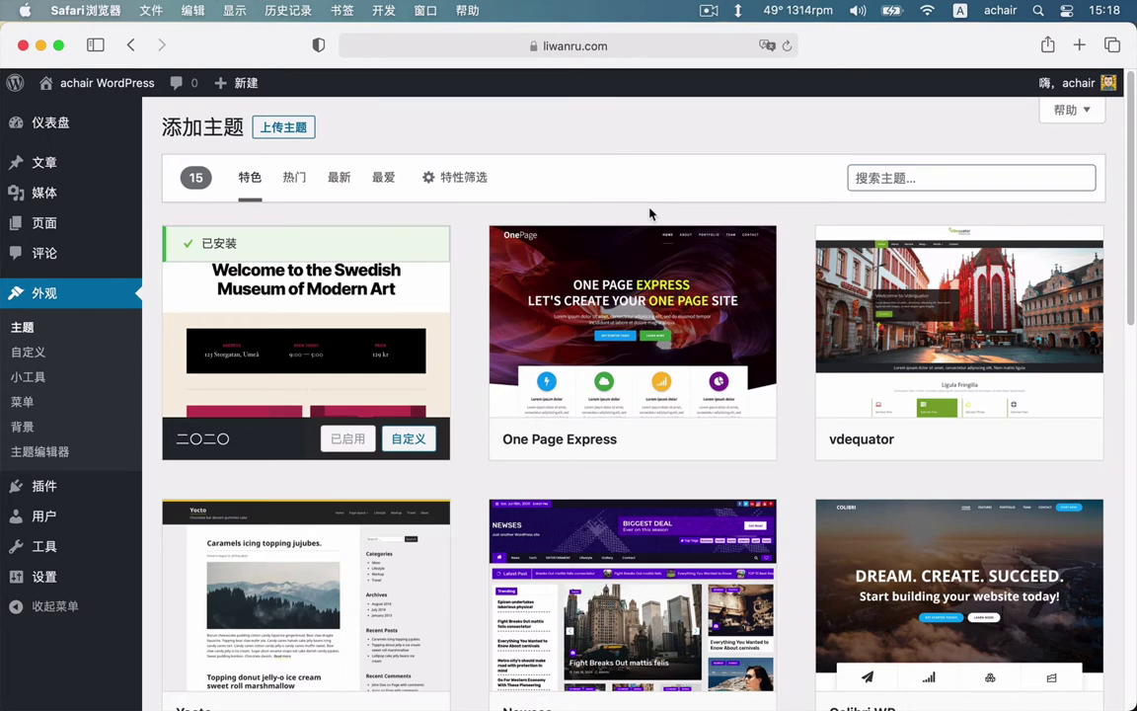
mouse_move(686, 364)
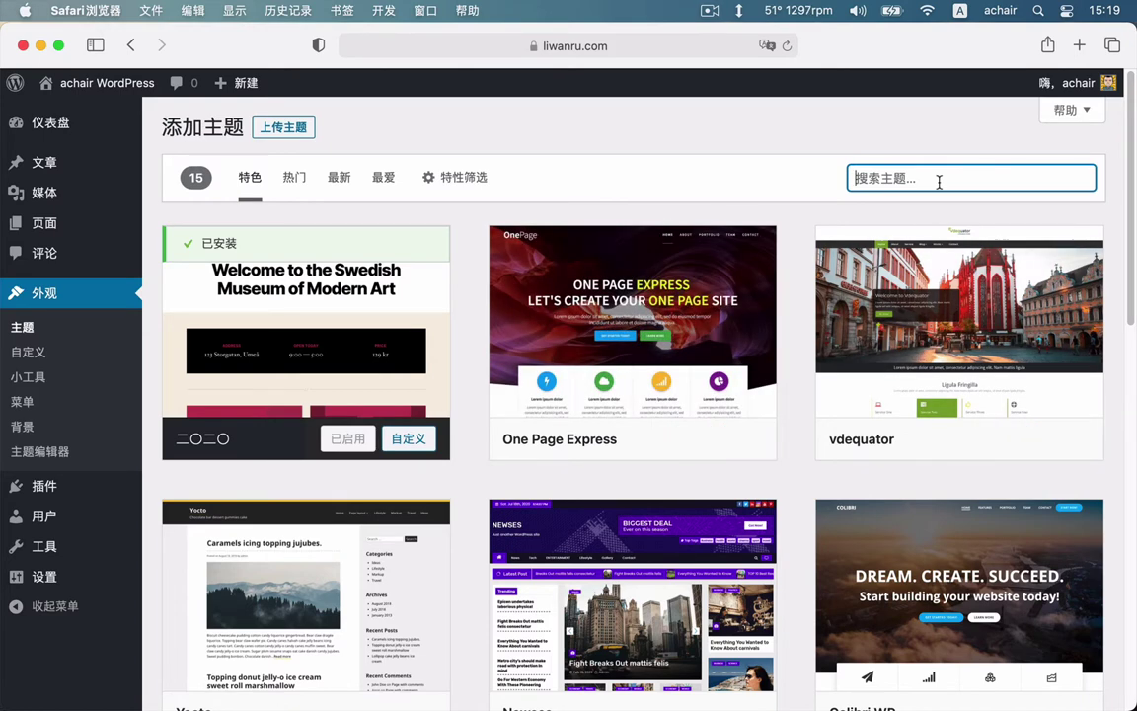
text(astra)
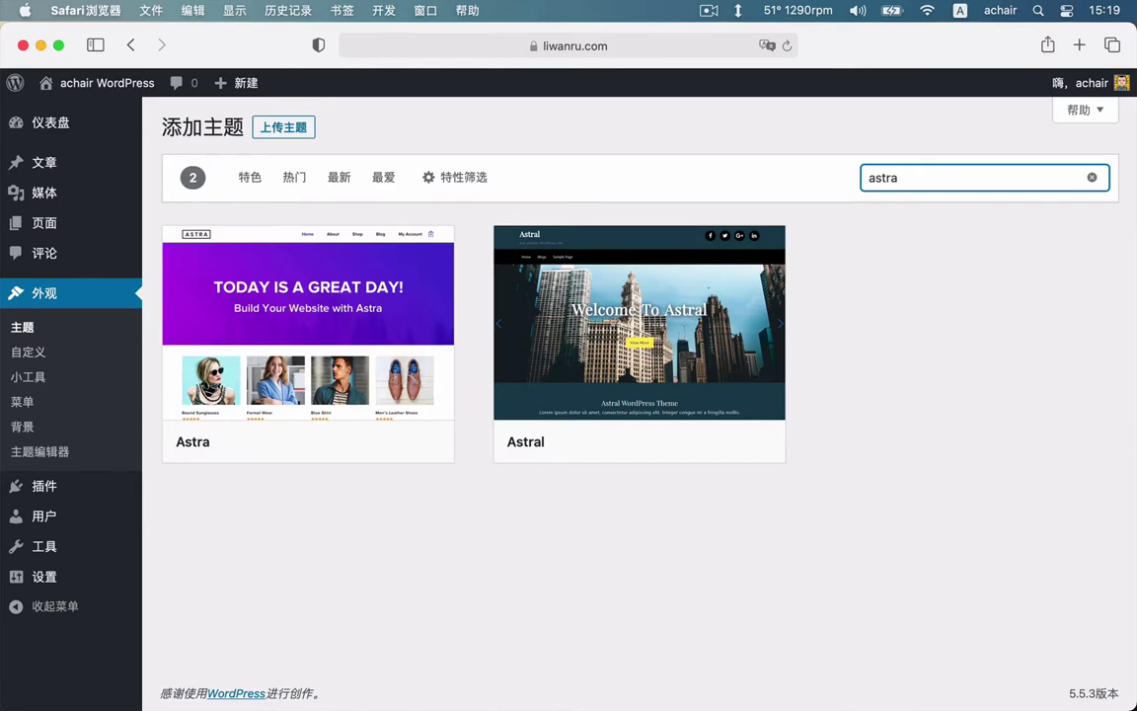
Step: Install and activate the Astra theme, and dismiss its welcome notice
click(268, 292)
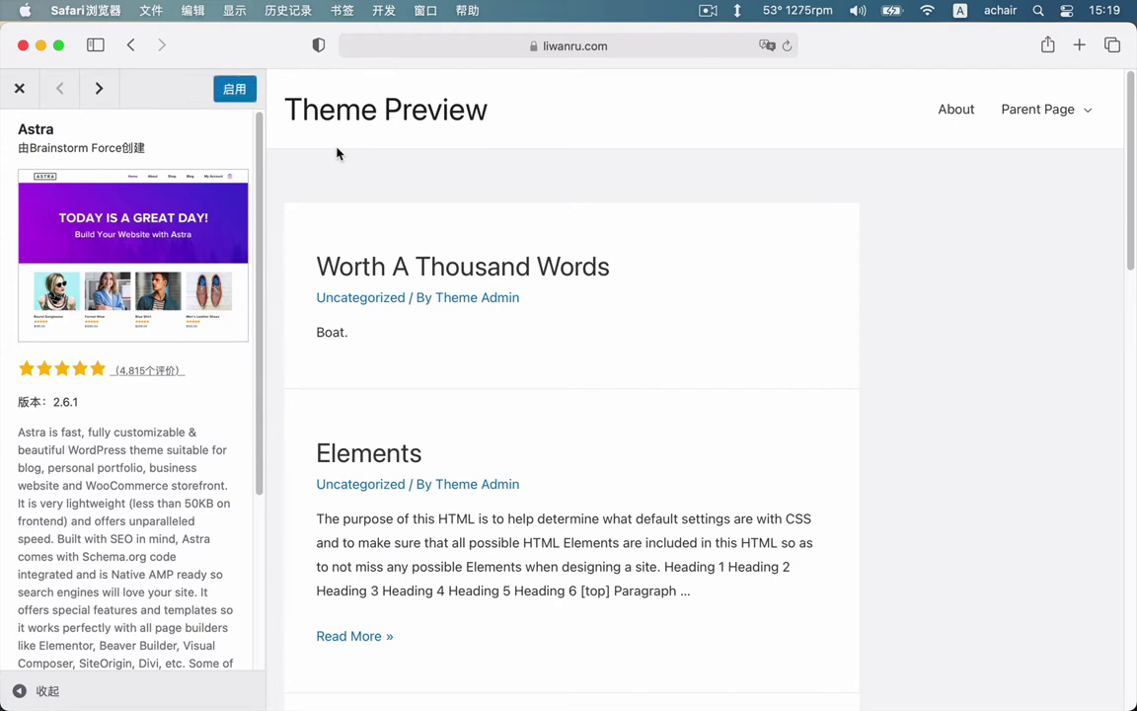
click(234, 90)
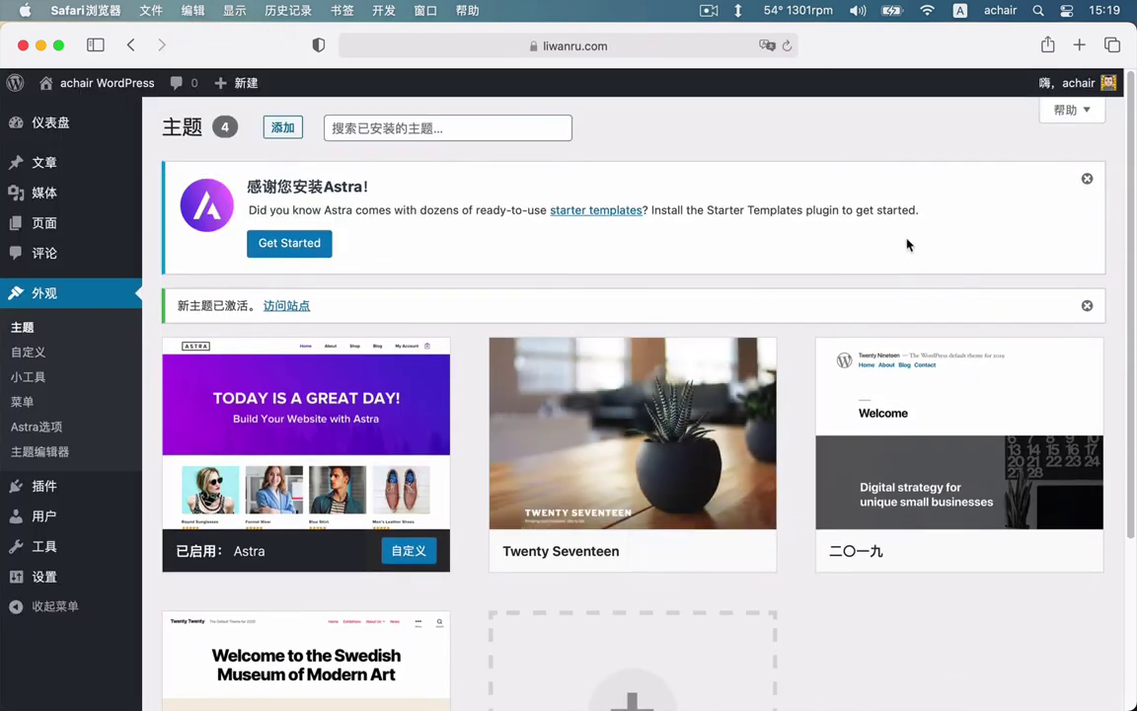
click(1087, 179)
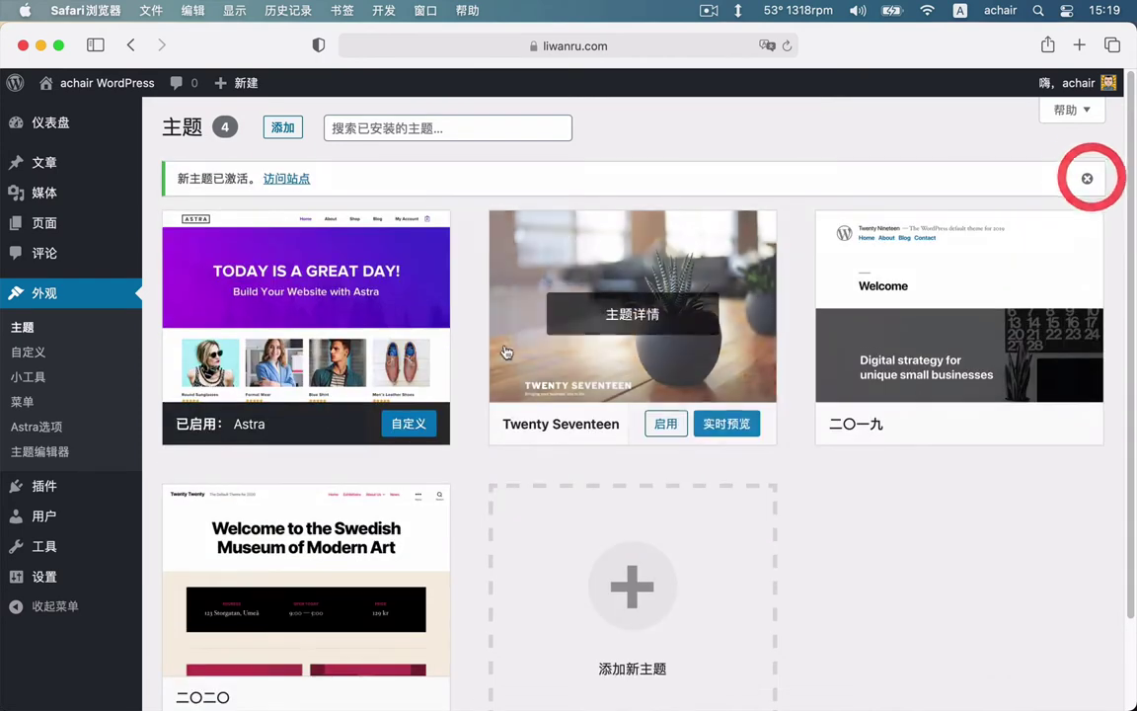
Step: Check the Astra version in the theme details and the WordPress version in the page footer
click(301, 313)
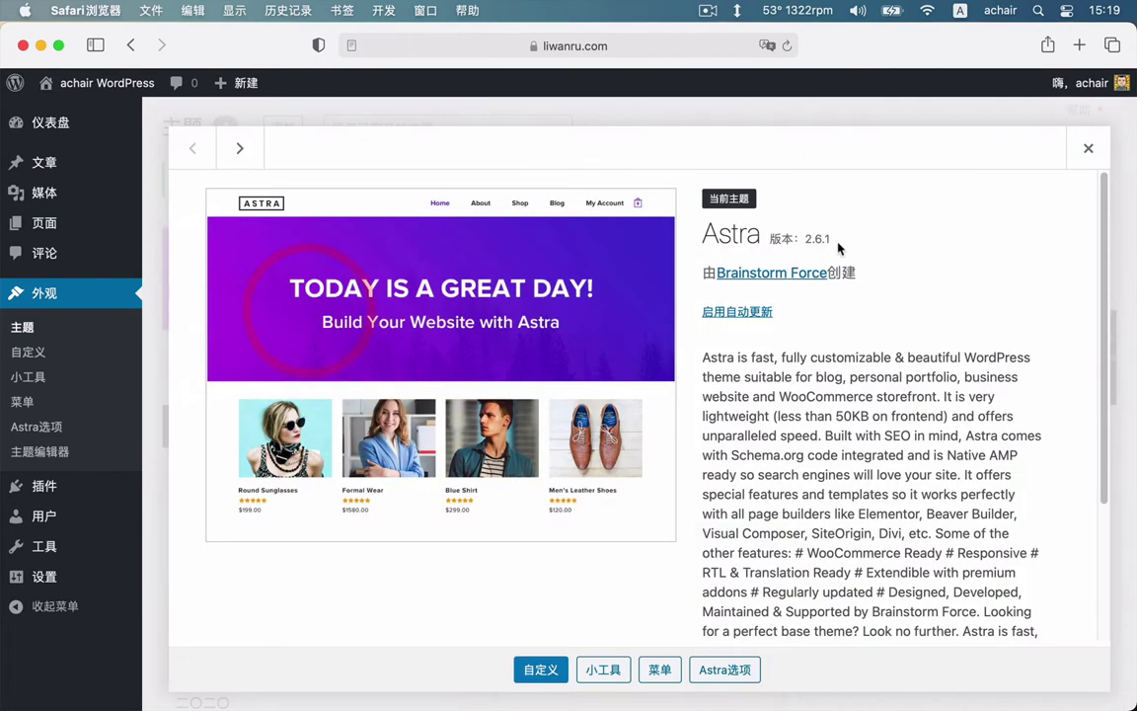
click(874, 244)
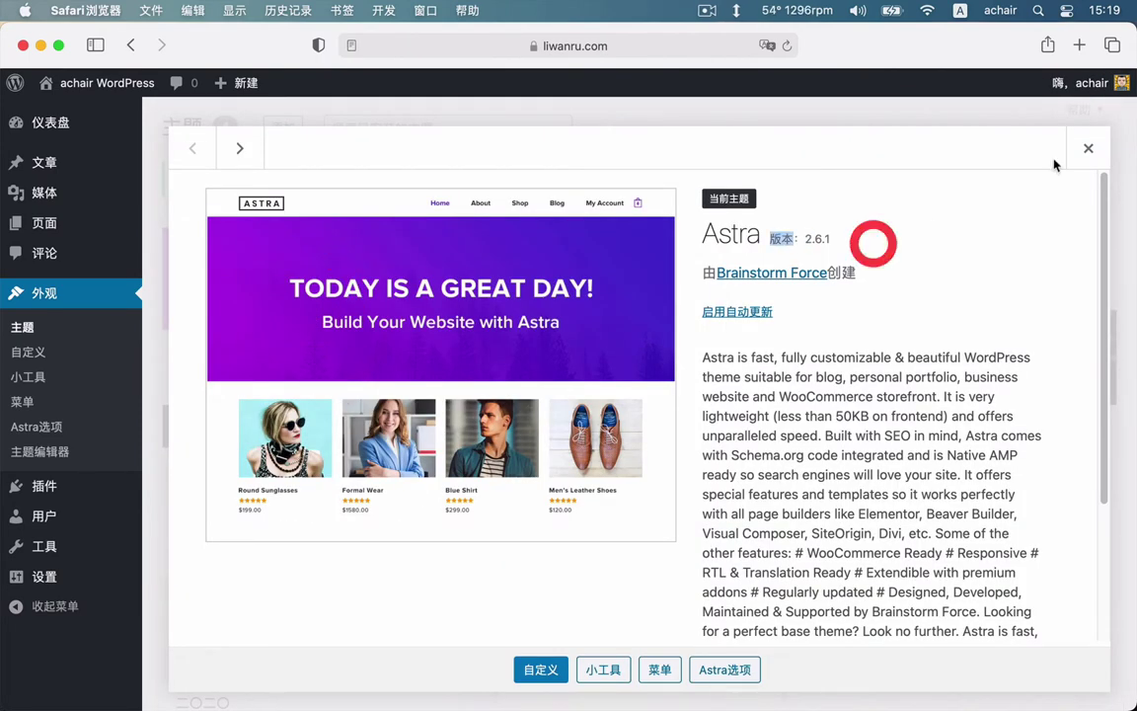
click(1113, 143)
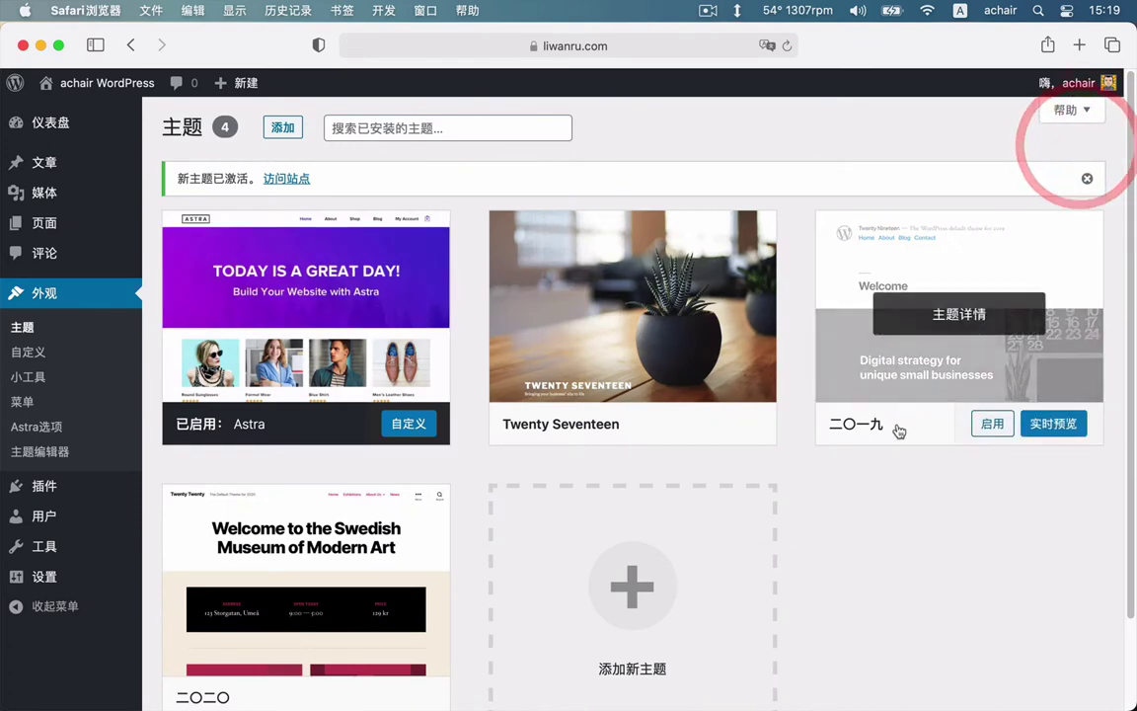
scroll(1057, 646, down, 2)
drag(1055, 692, 1093, 691)
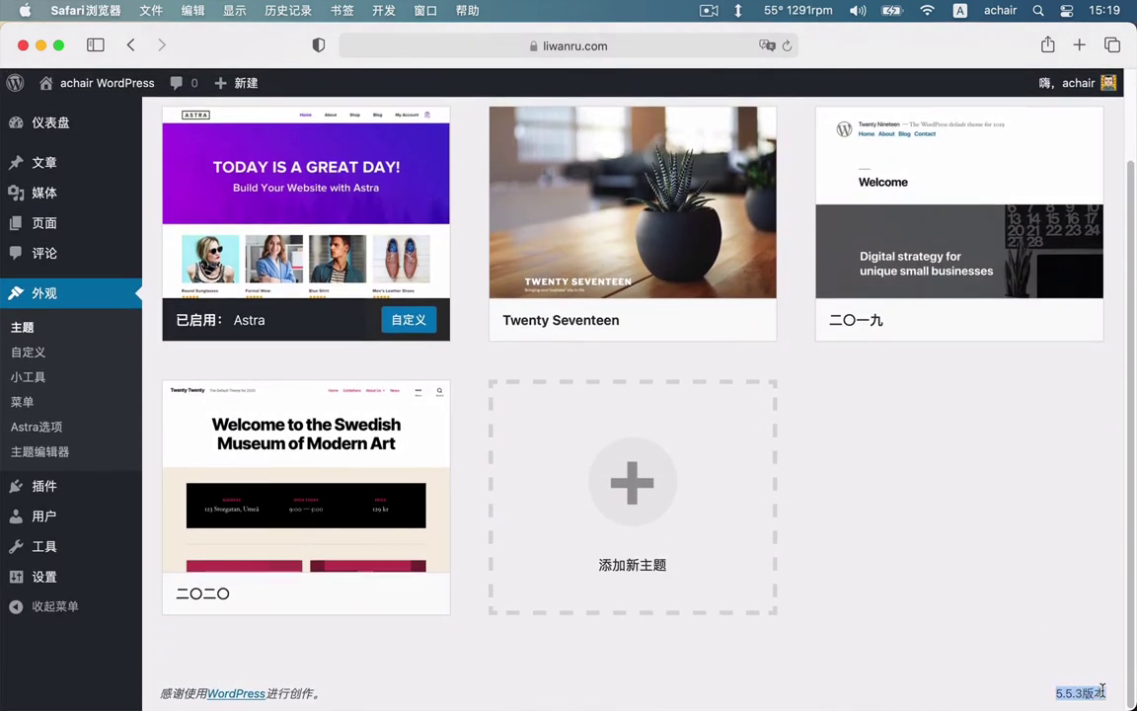
click(1094, 686)
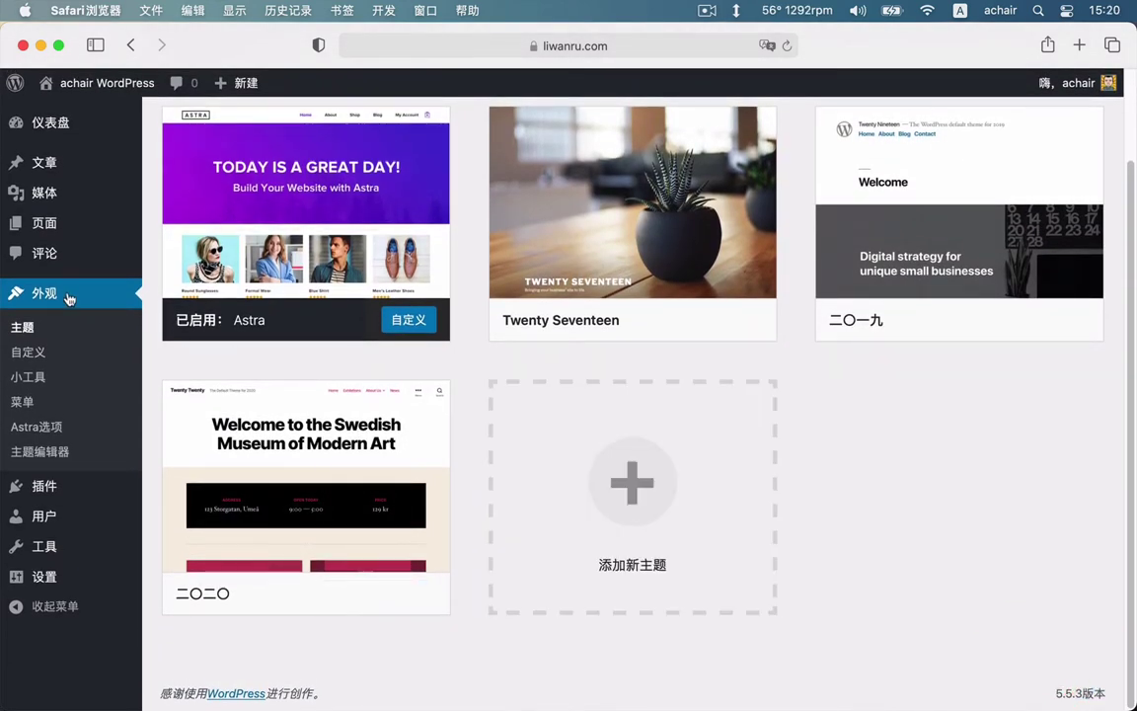
Step: Open the page for adding new plugins
click(37, 493)
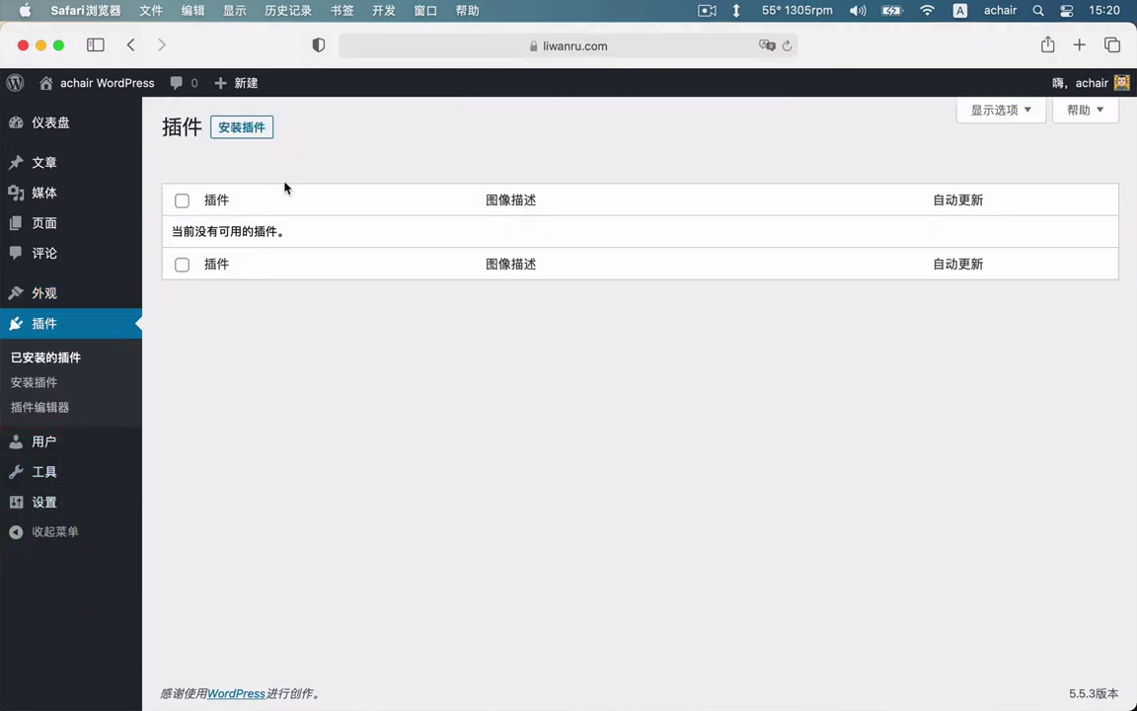
click(237, 128)
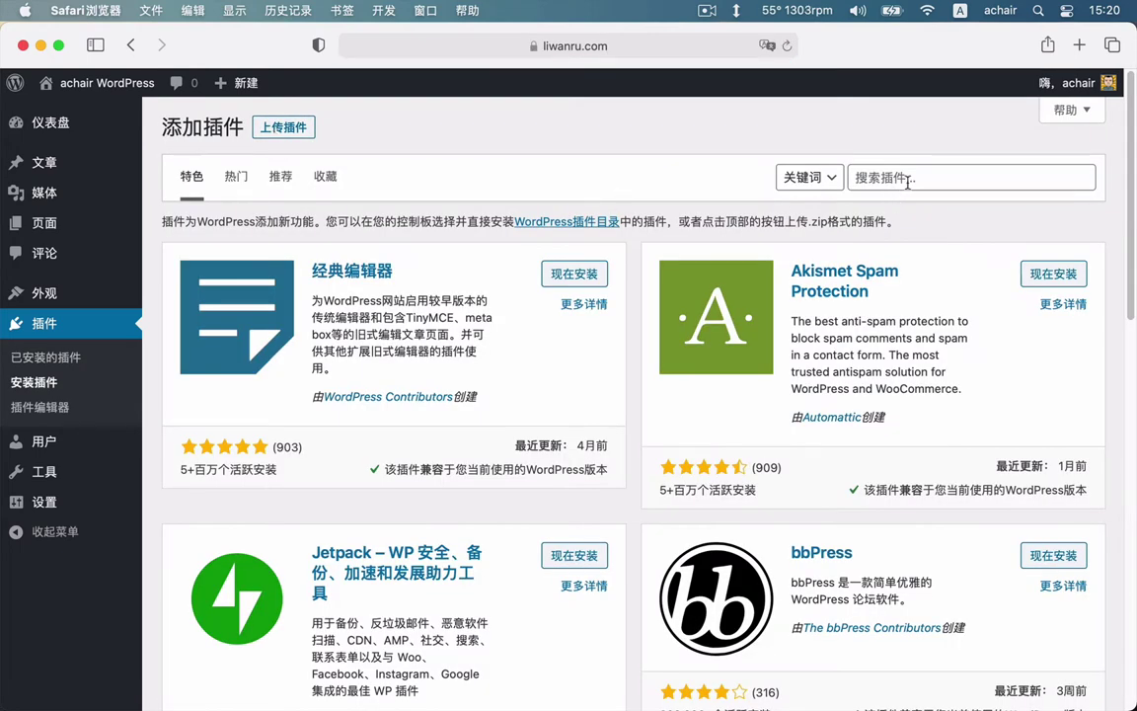
click(908, 180)
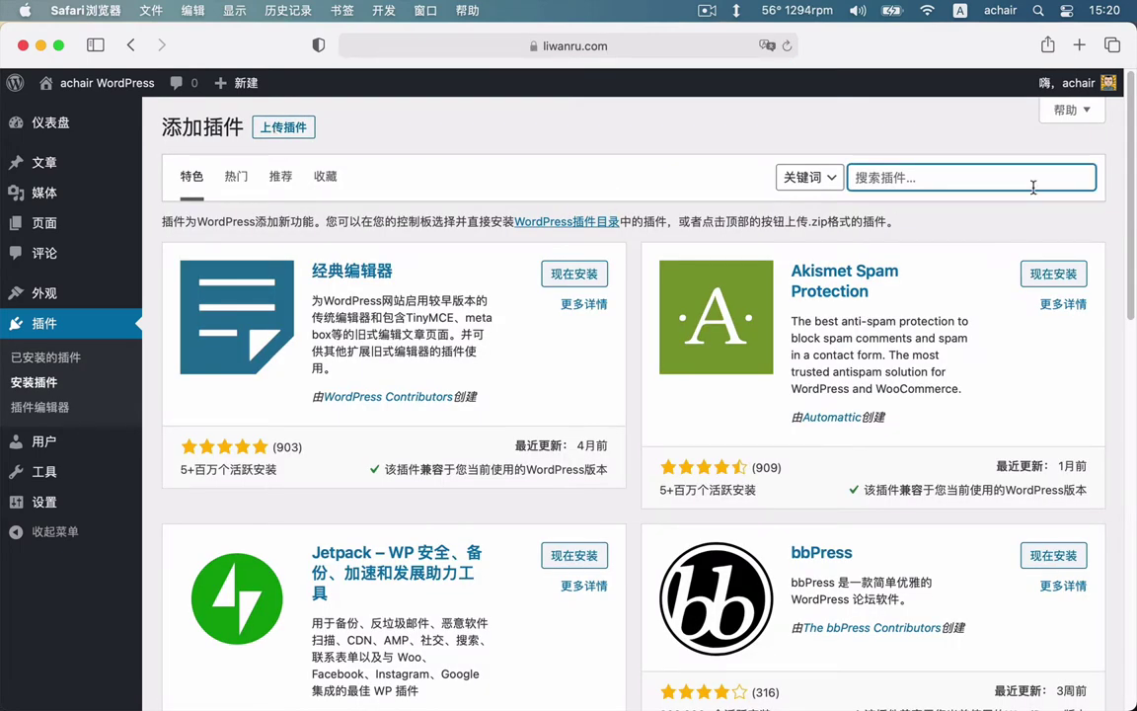
text(ele)
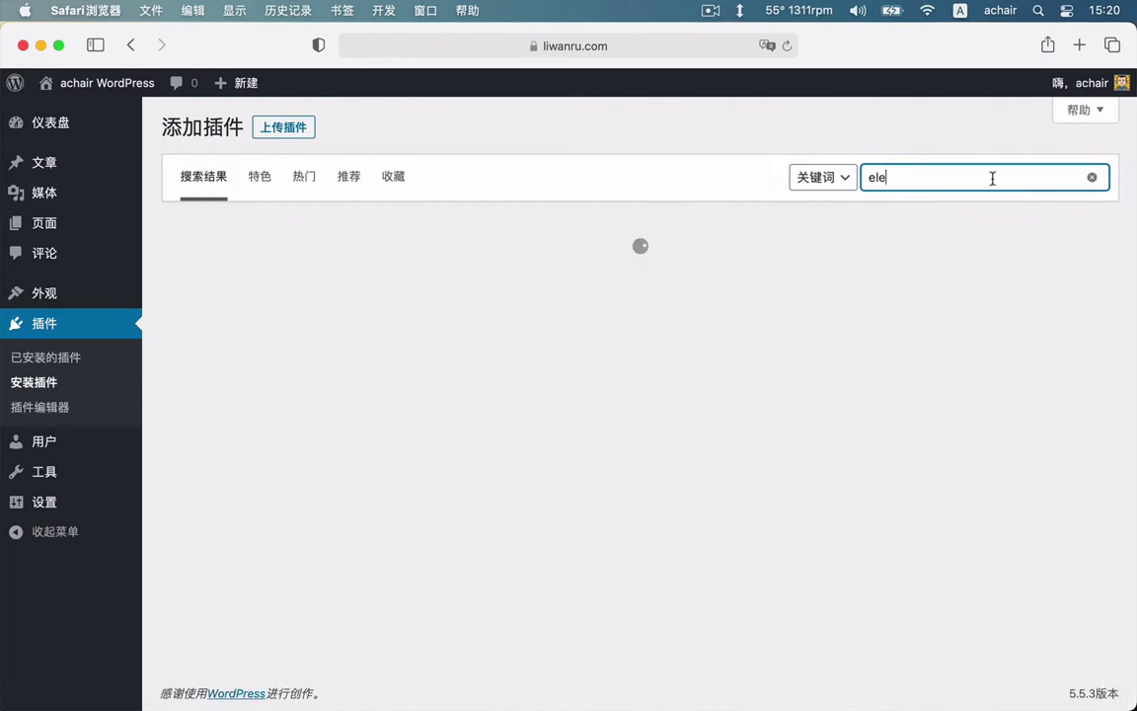
click(899, 141)
click(1094, 177)
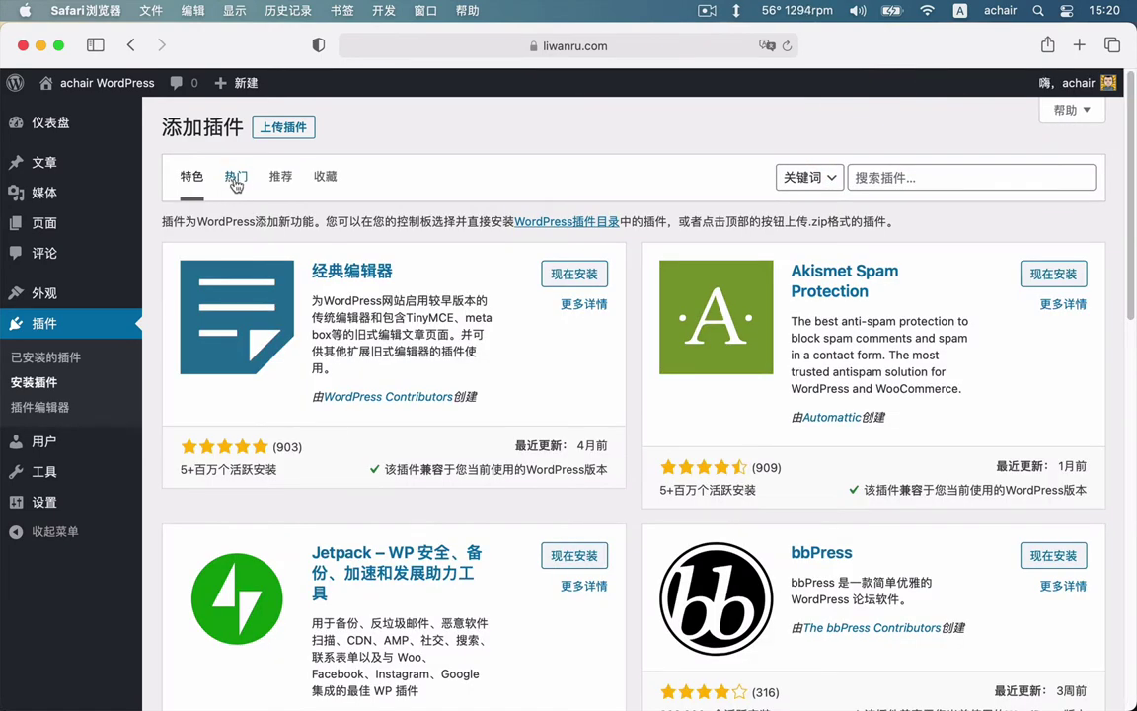
Step: Install Elementor Website Builder and the Classic Editor (经典编辑器) from the popular plugins
click(236, 183)
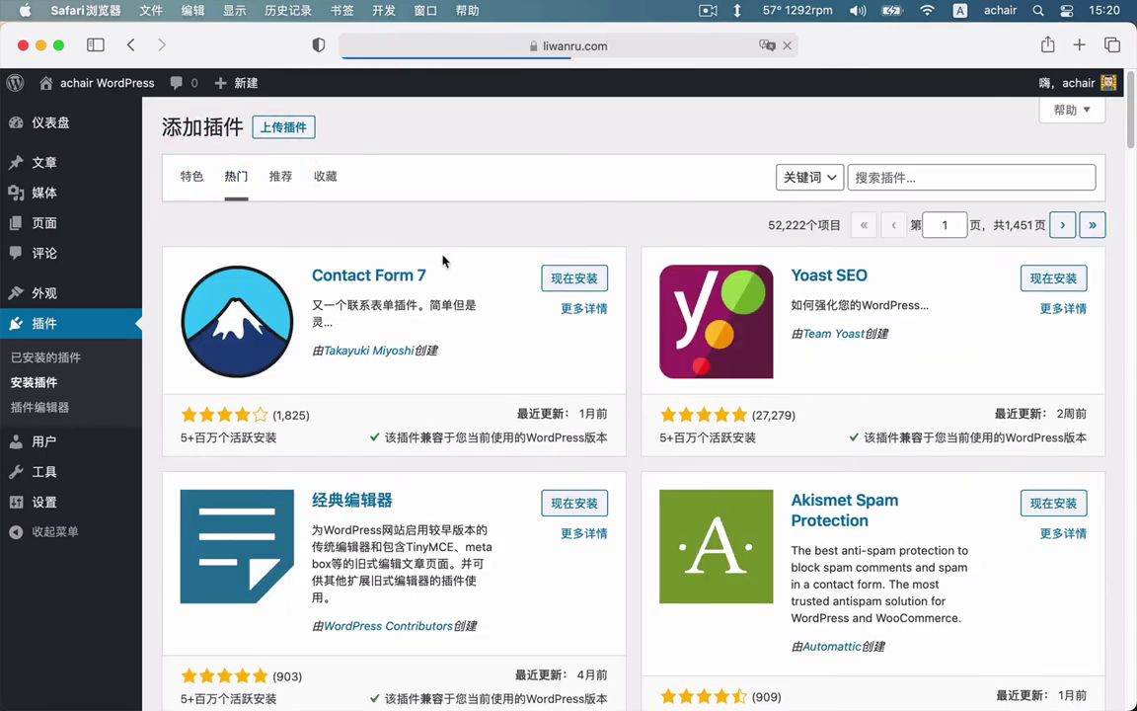
scroll(435, 254, down, 5)
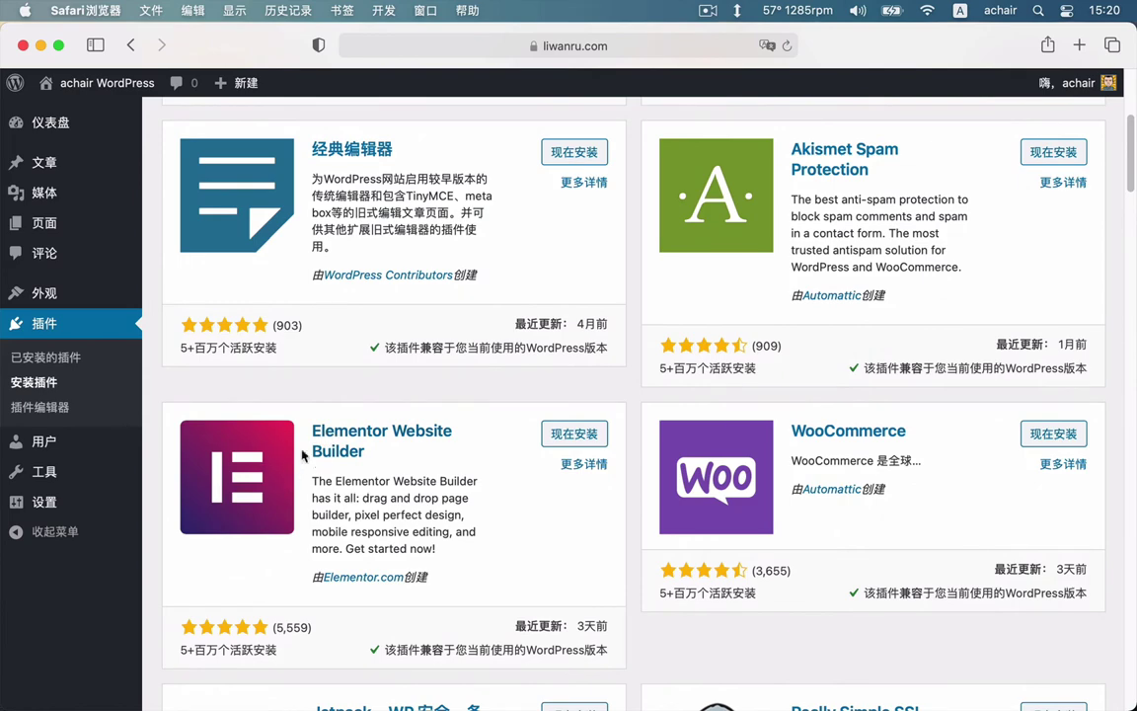
click(580, 444)
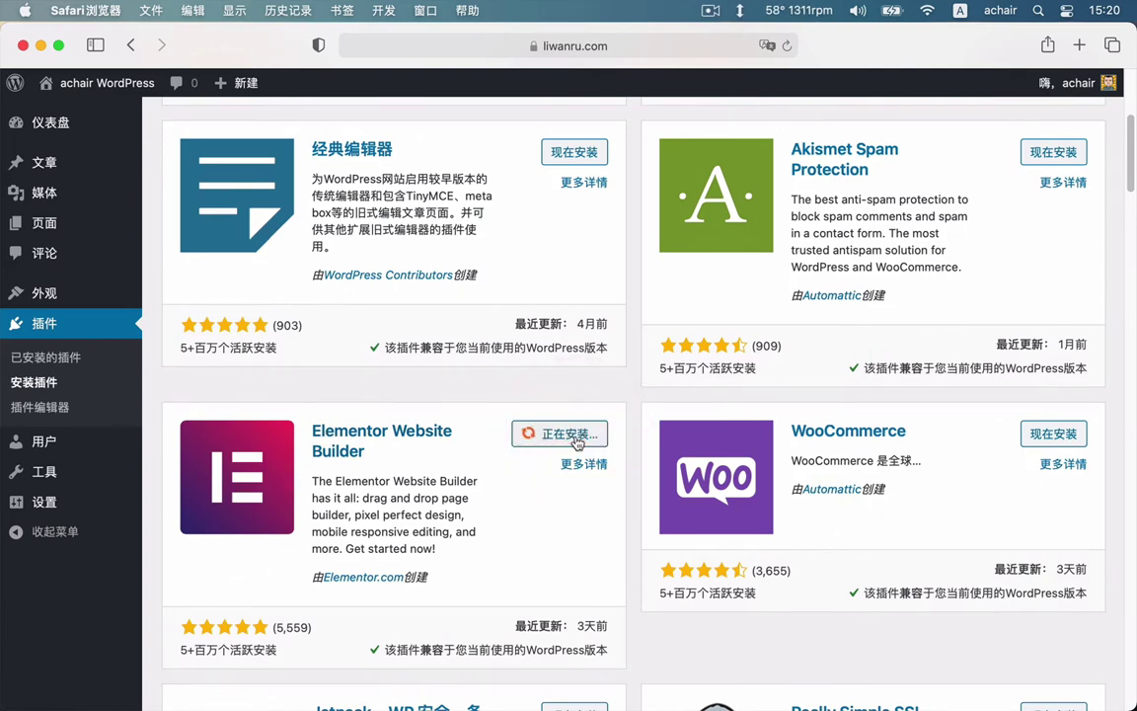
scroll(513, 375, up, 1)
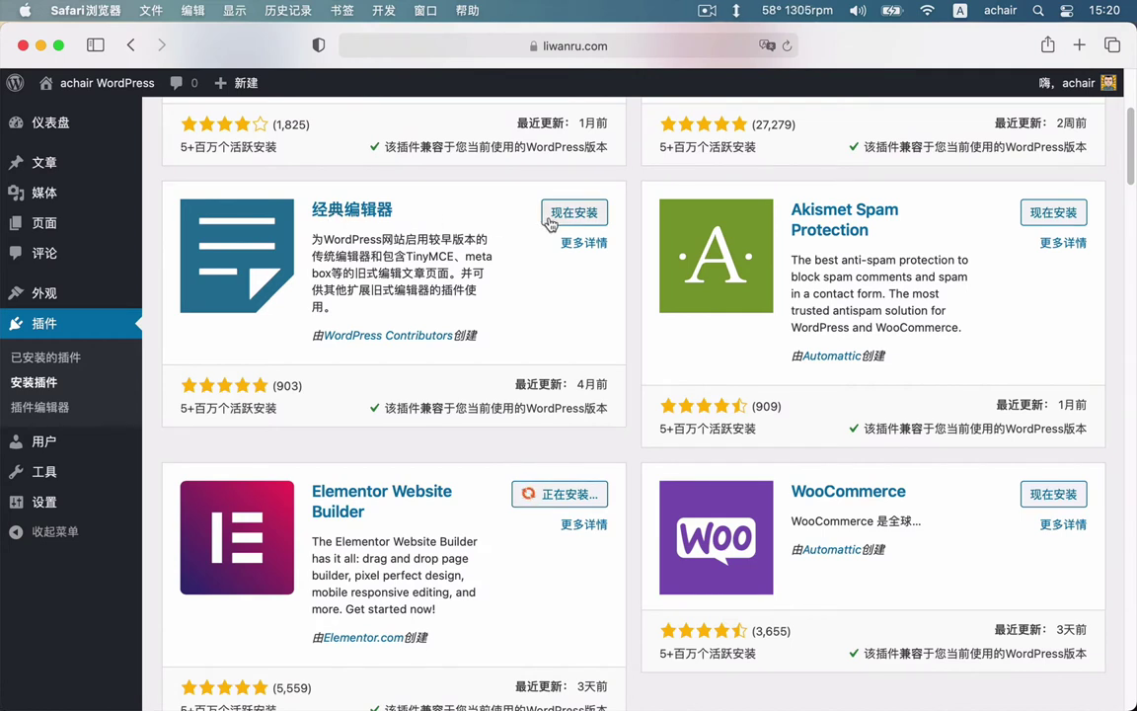
click(550, 219)
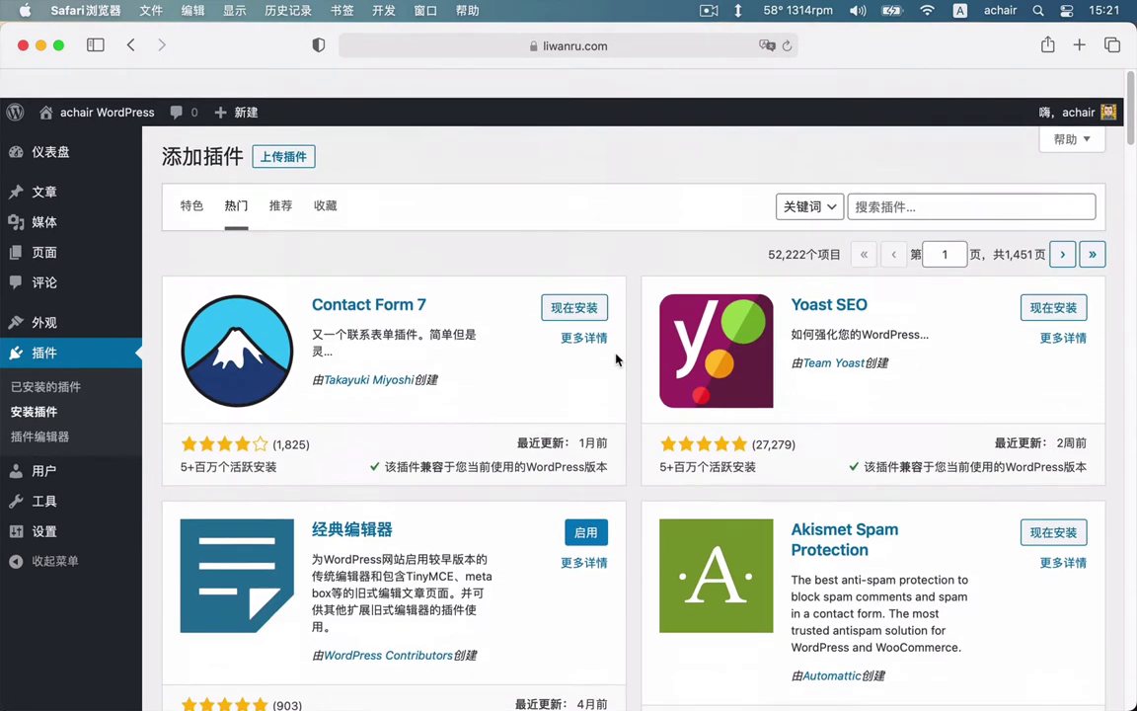
Step: Search the plugins for "astra" and install Starter Templates by Brainstorm Force from its details
scroll(617, 360, down, 1)
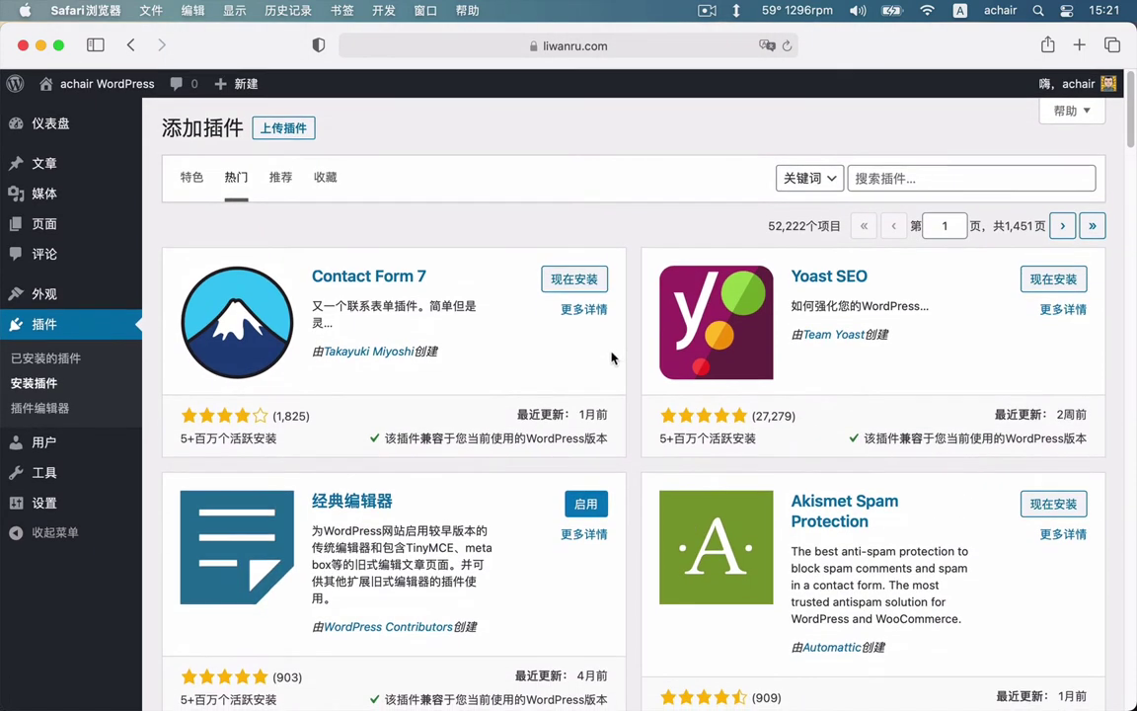
click(901, 179)
text(a)
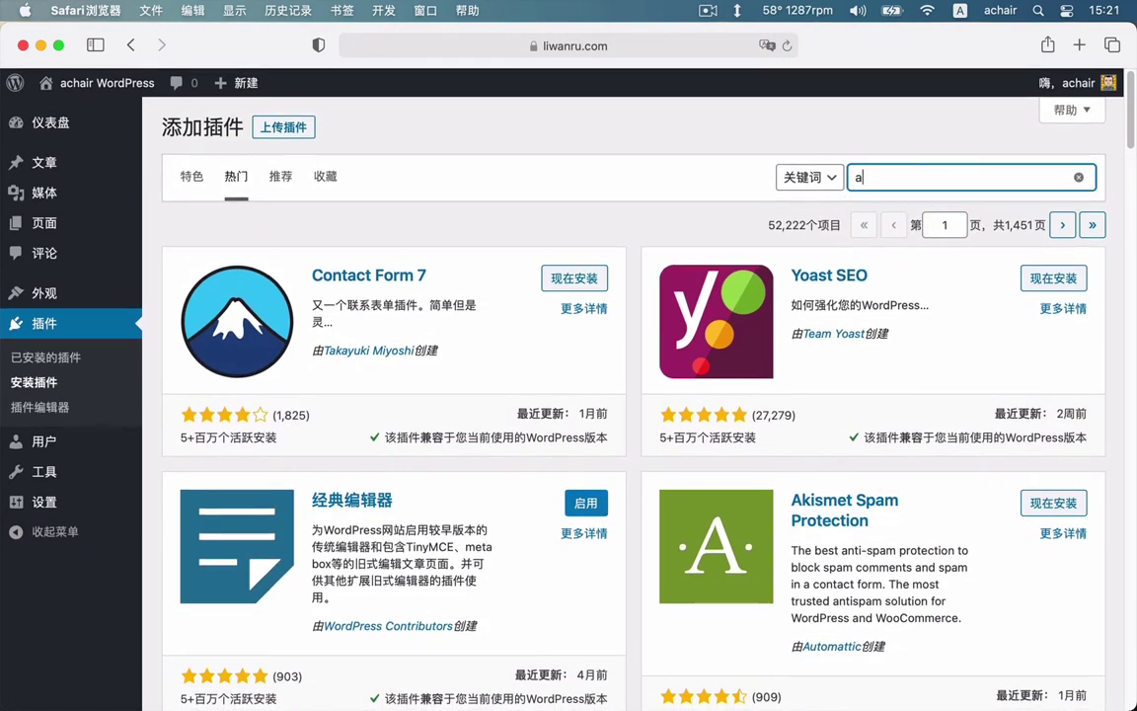
text(stra)
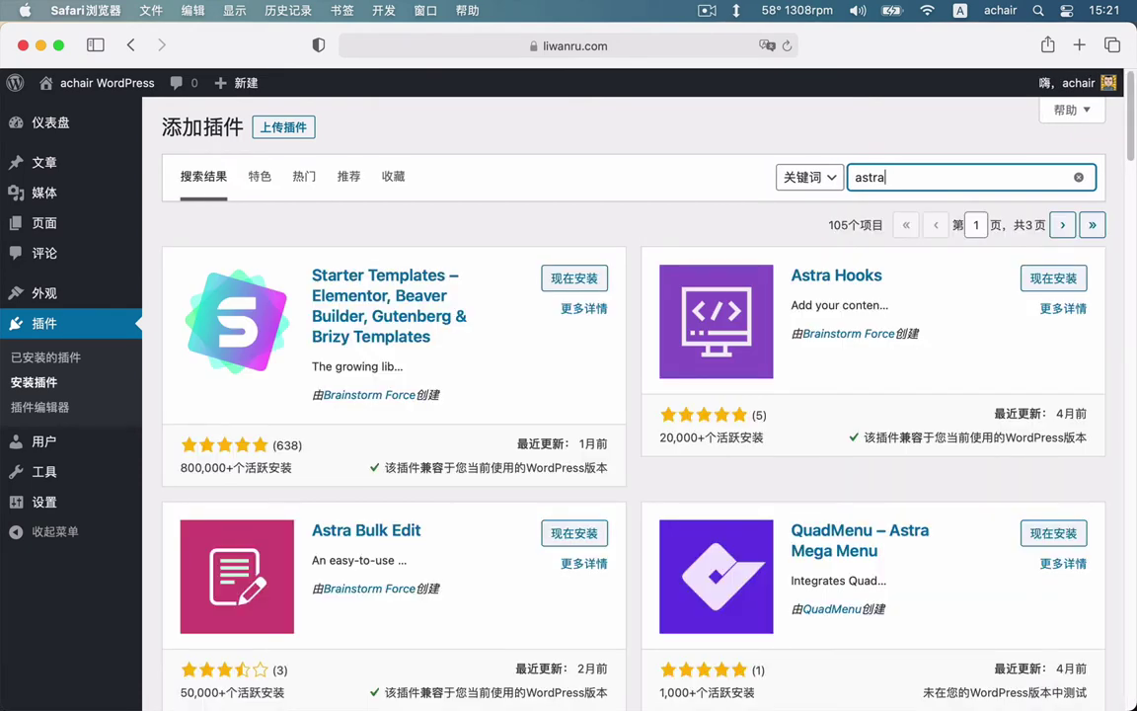
click(413, 294)
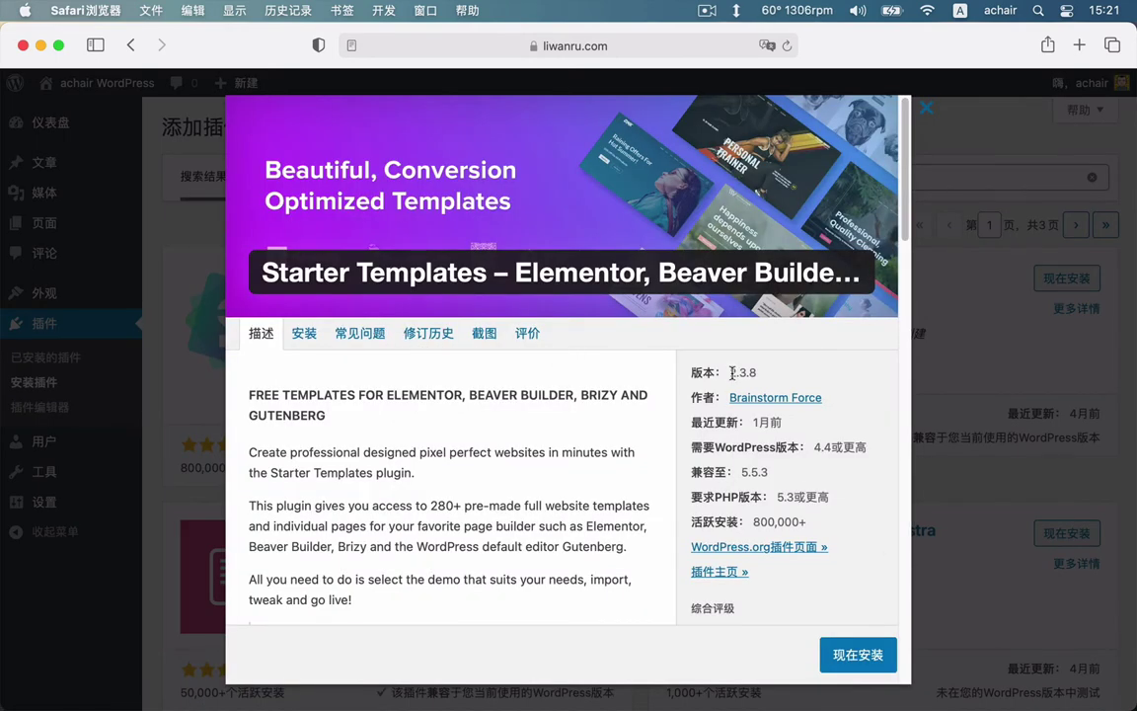
click(855, 654)
Step: Switch to Finder, open the desktop folder Astra Elementor Pro and preview astra-premium-sites-2.3.8.zip
key(ctrl+Right)
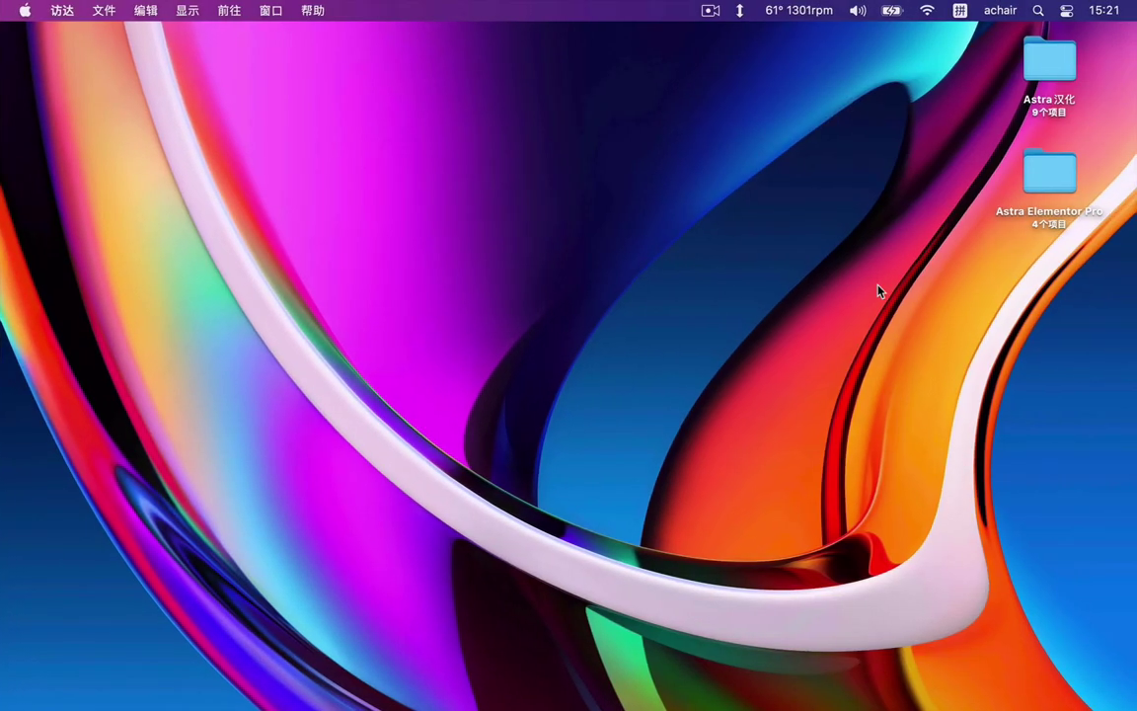
click(1048, 171)
double_click(1049, 172)
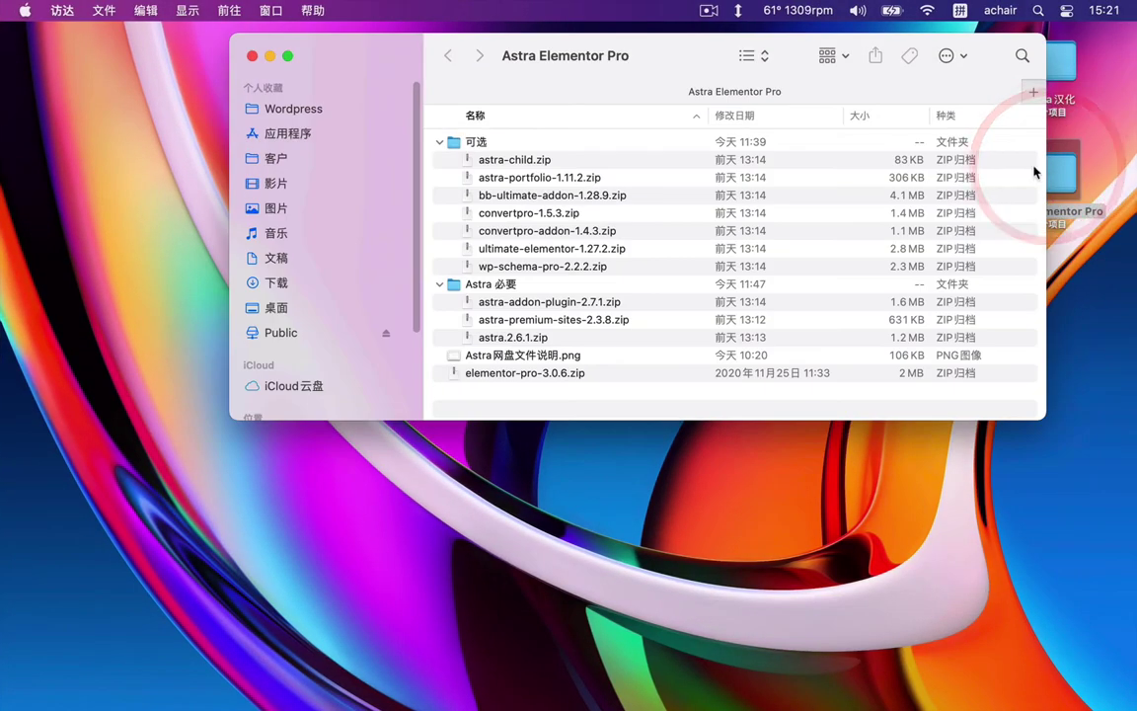
click(571, 319)
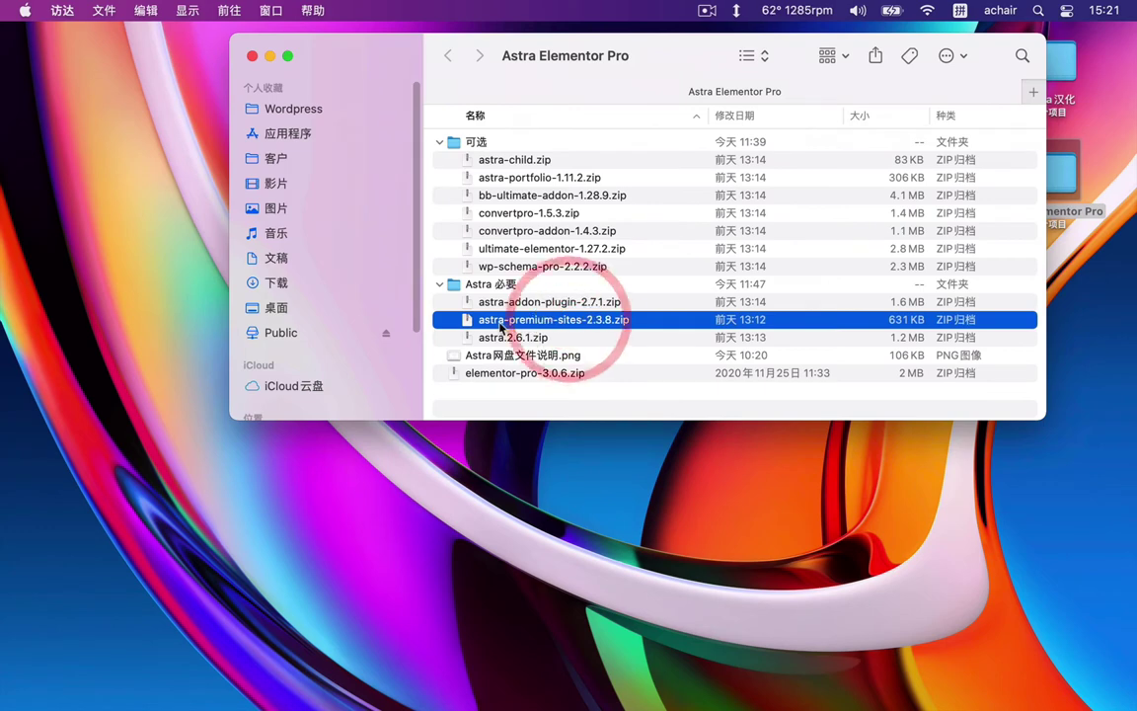
key(space)
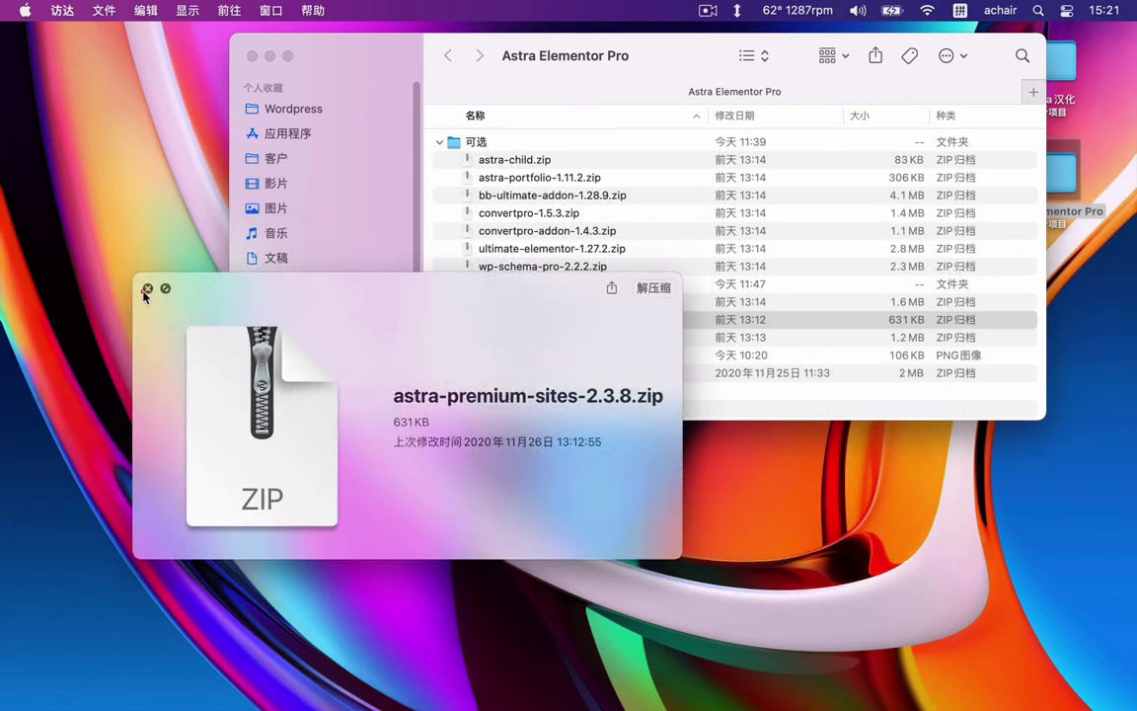
click(143, 288)
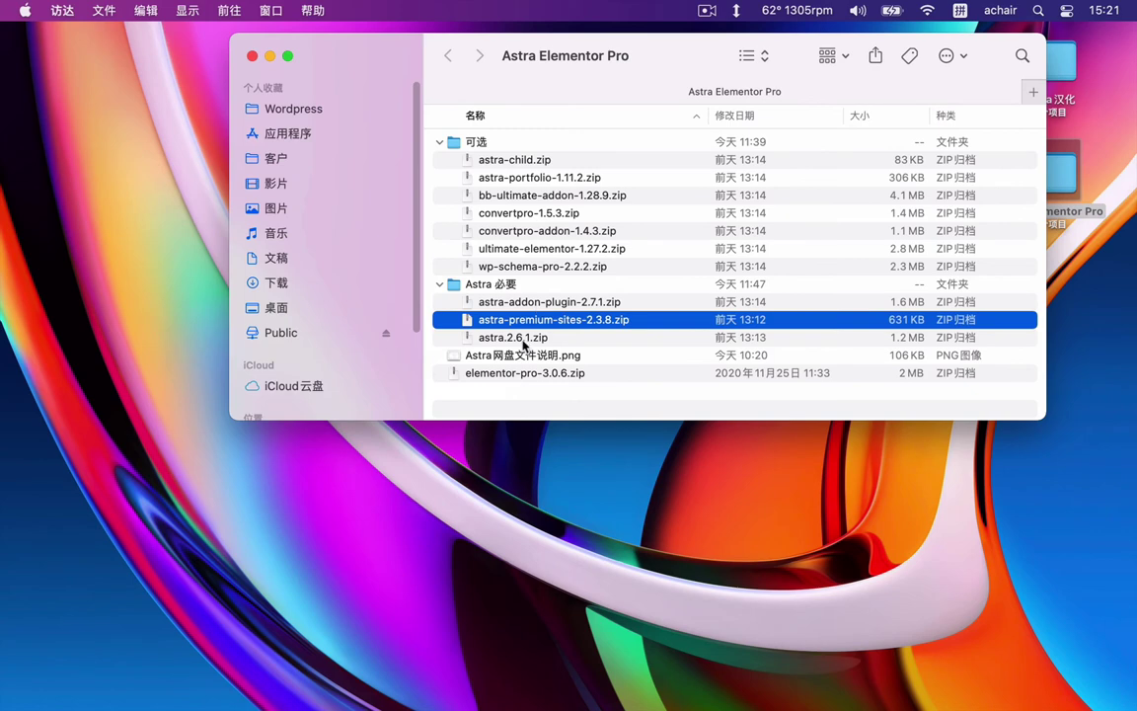
Step: Preview astra.2.6.1.zip in the same folder, close the preview and switch back to the WordPress plugin page in Safari
click(524, 339)
key(space)
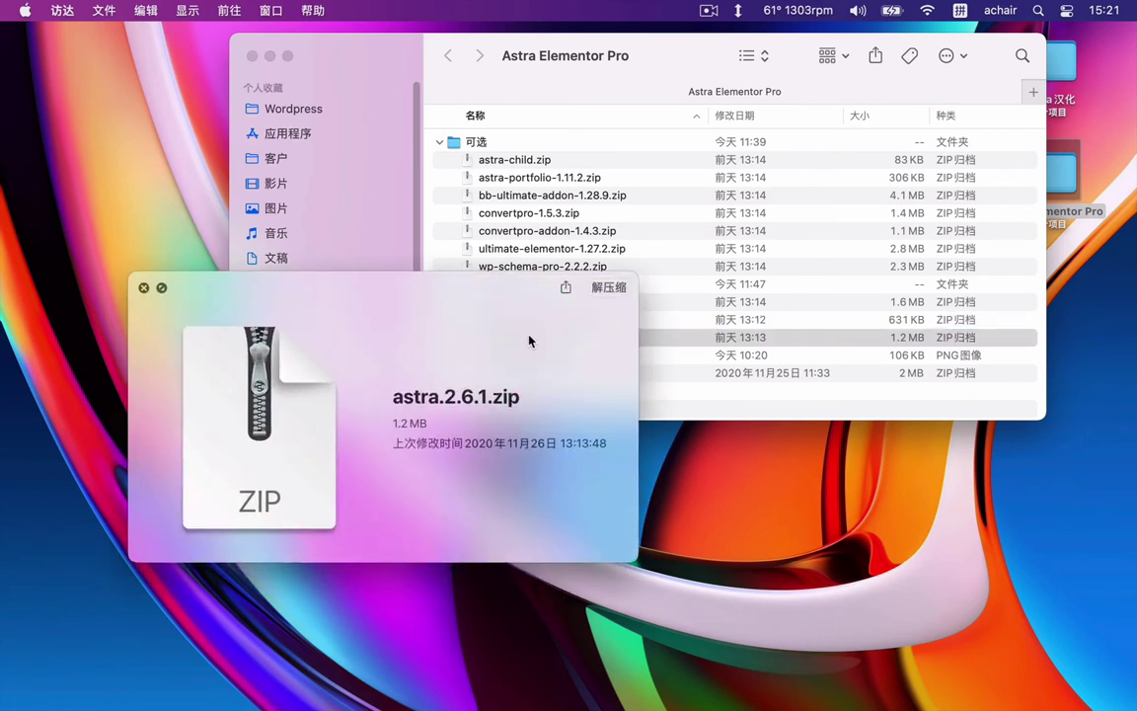
key(space)
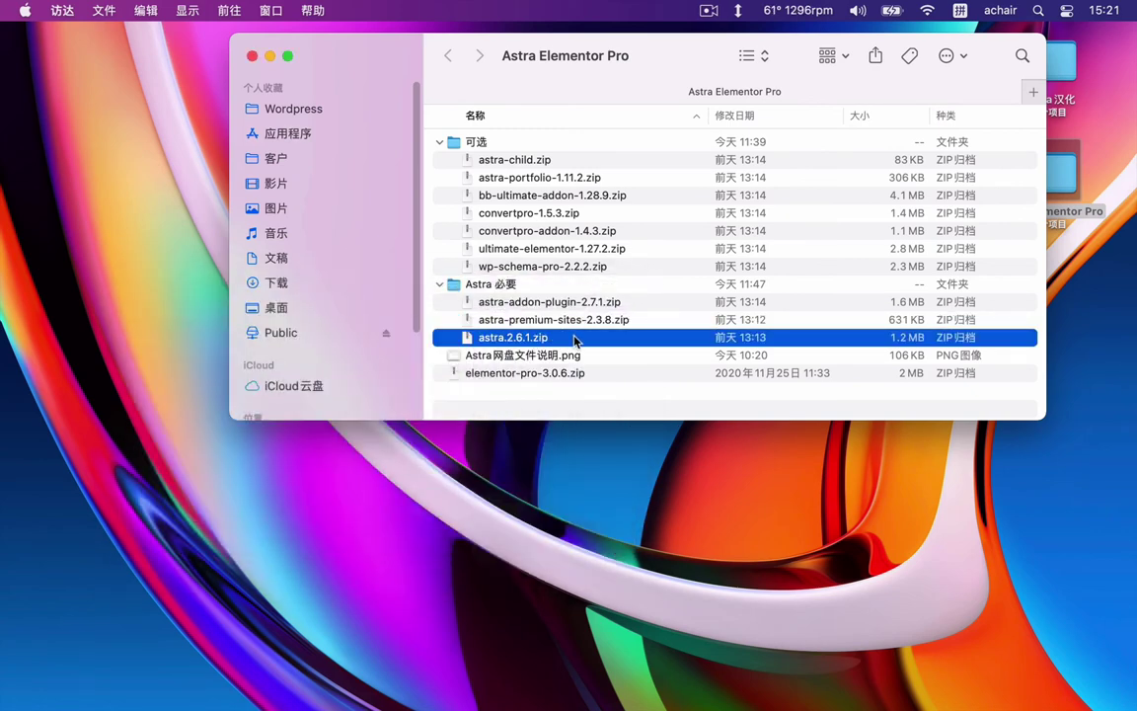
key(ctrl+Left)
click(674, 130)
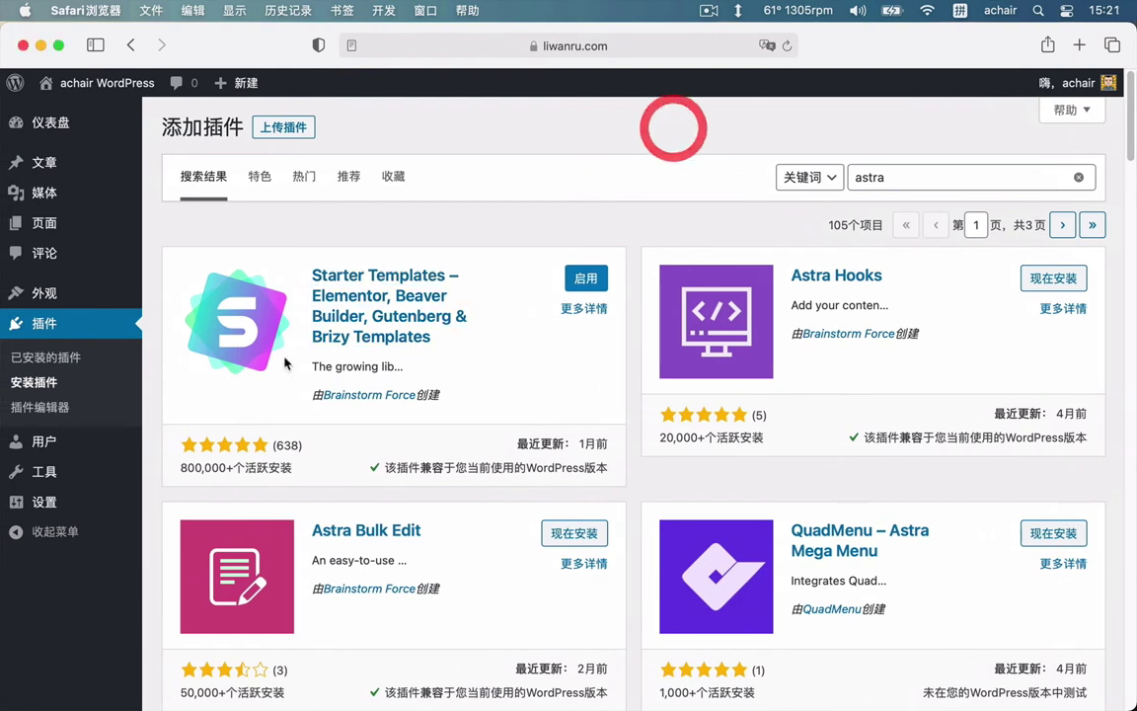
Step: Open the installed plugins list and bulk-activate (启用) Elementor, Starter Templates and the Classic Editor (经典编辑器)
click(40, 359)
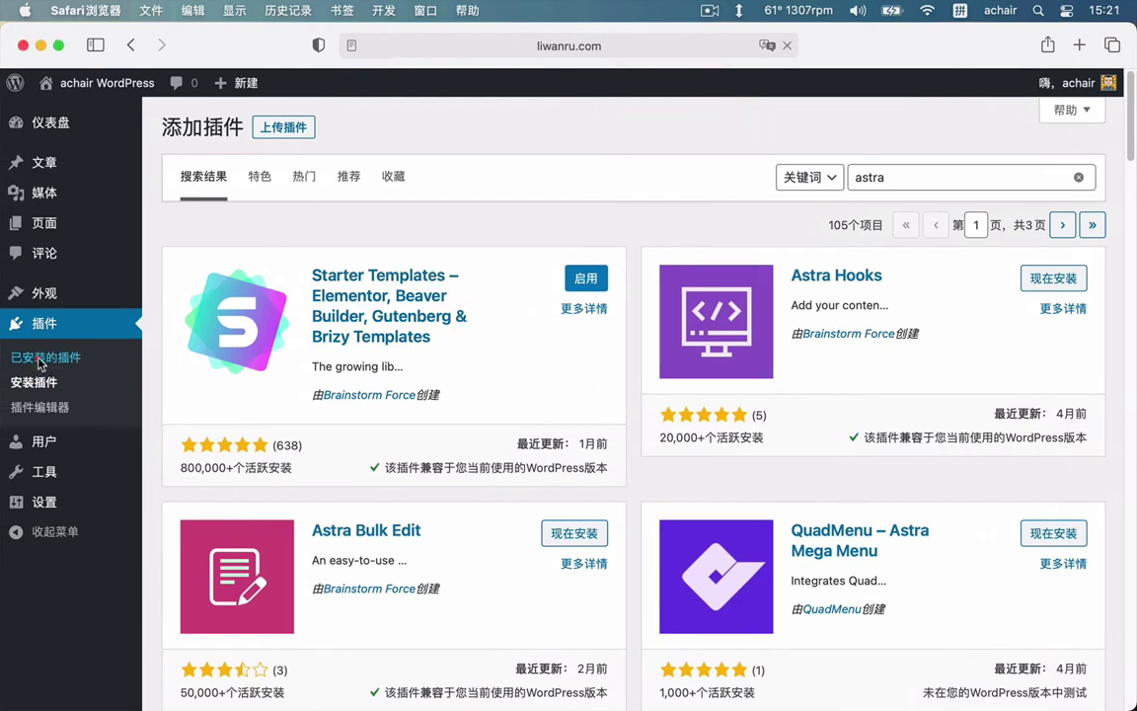
click(40, 361)
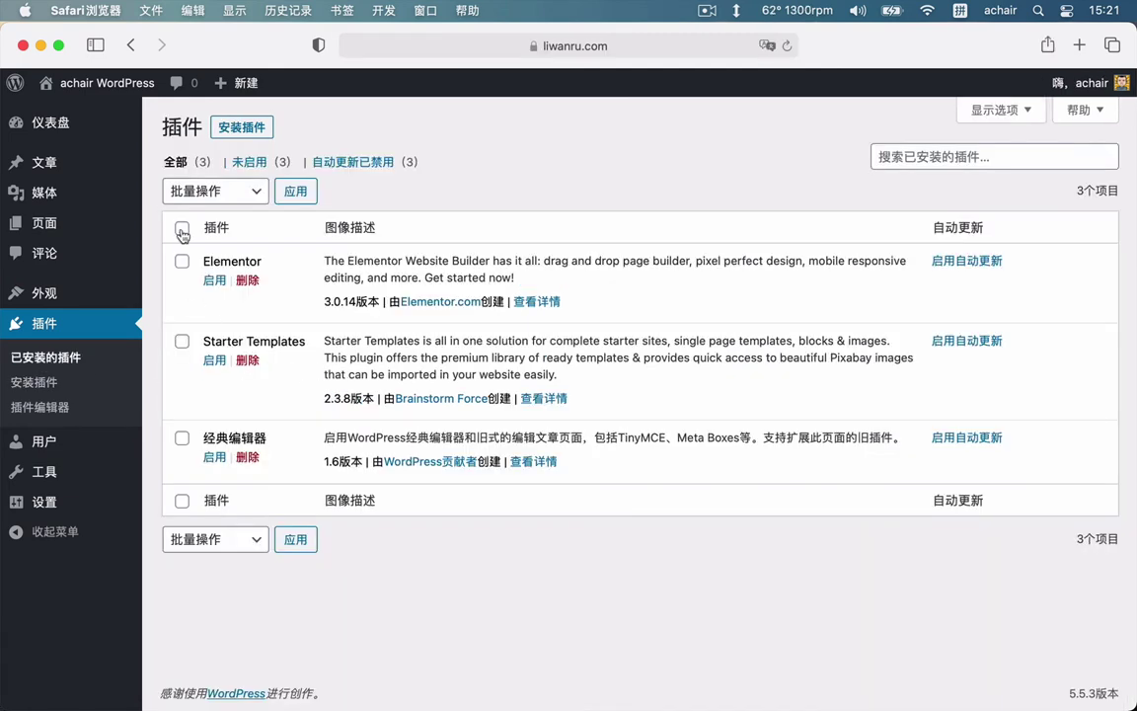
click(182, 229)
click(234, 188)
click(223, 205)
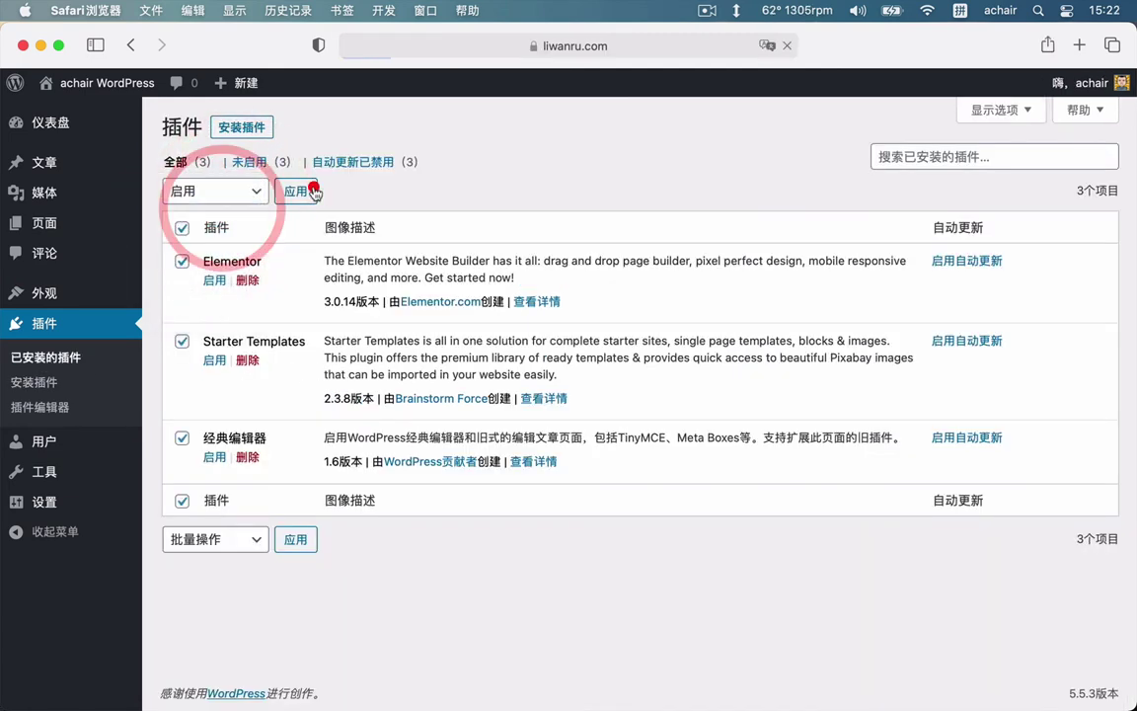
click(314, 192)
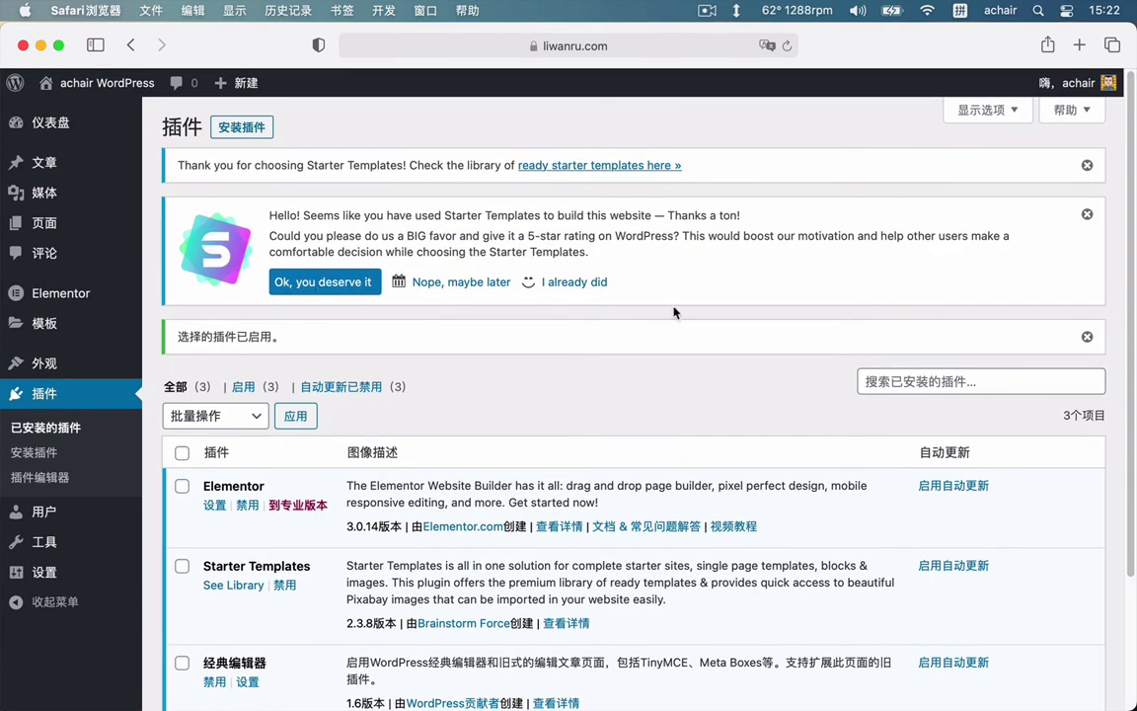
Step: Review the Elementor, Starter Templates and Classic Editor (经典编辑器) entries in the installed plugins list, highlighting their names
scroll(654, 383, down, 4)
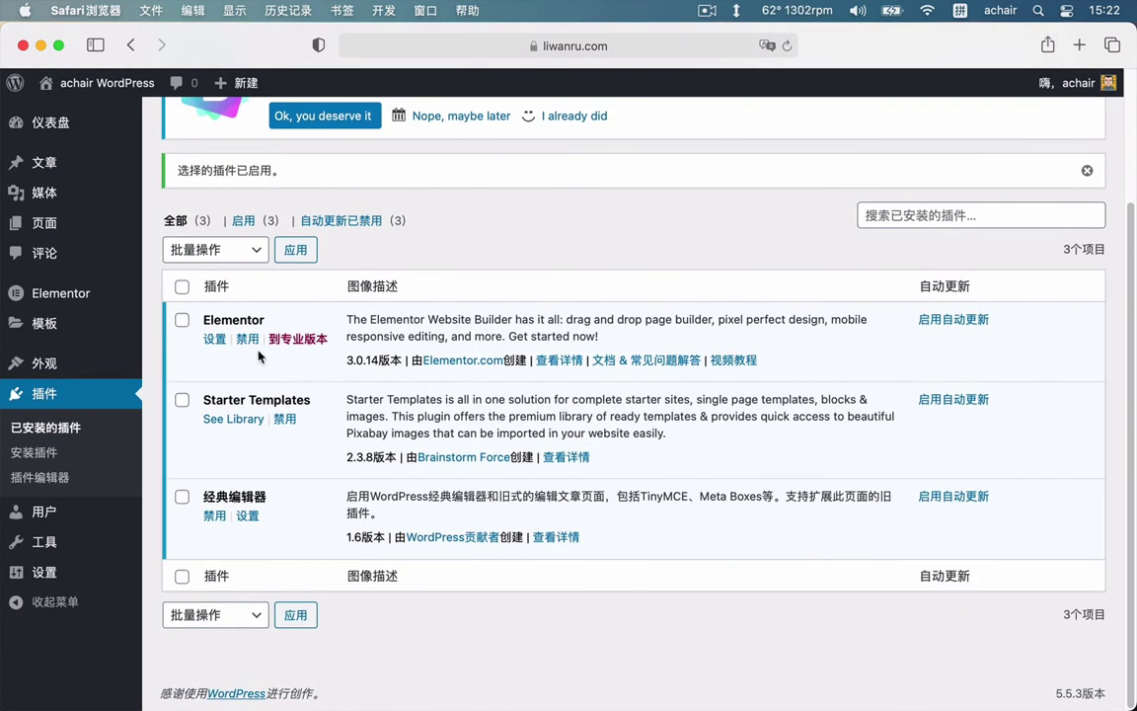
drag(203, 319, 268, 317)
drag(203, 400, 282, 404)
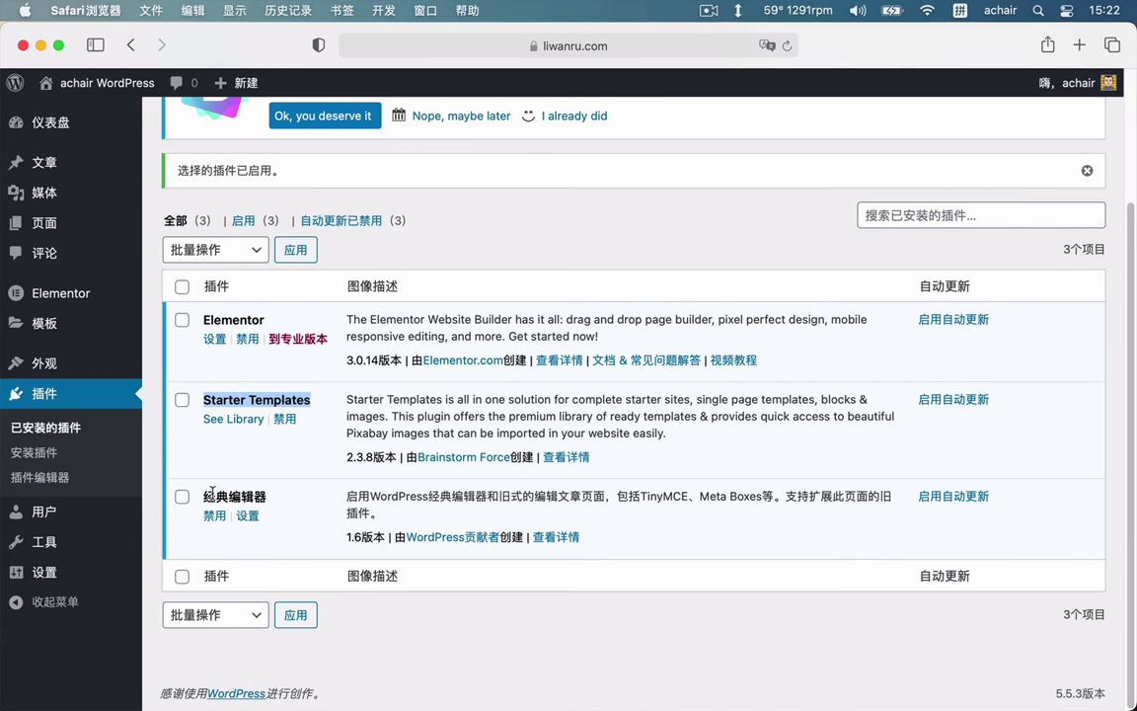
drag(235, 496, 274, 499)
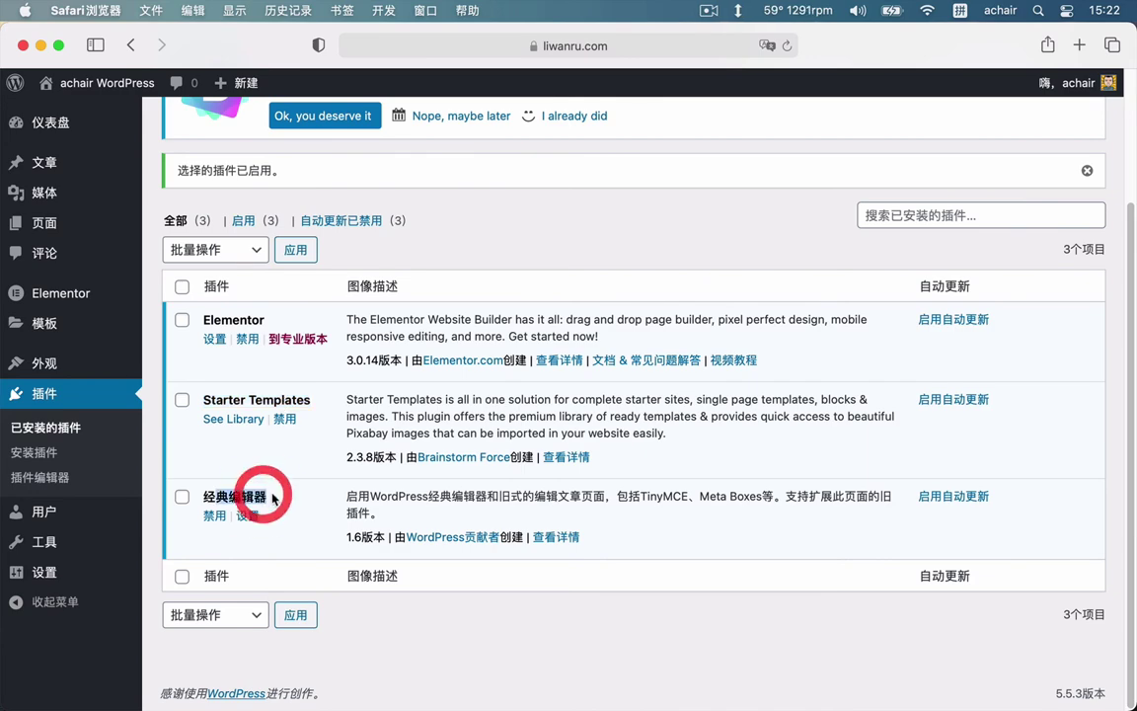
click(747, 585)
scroll(747, 588, up, 4)
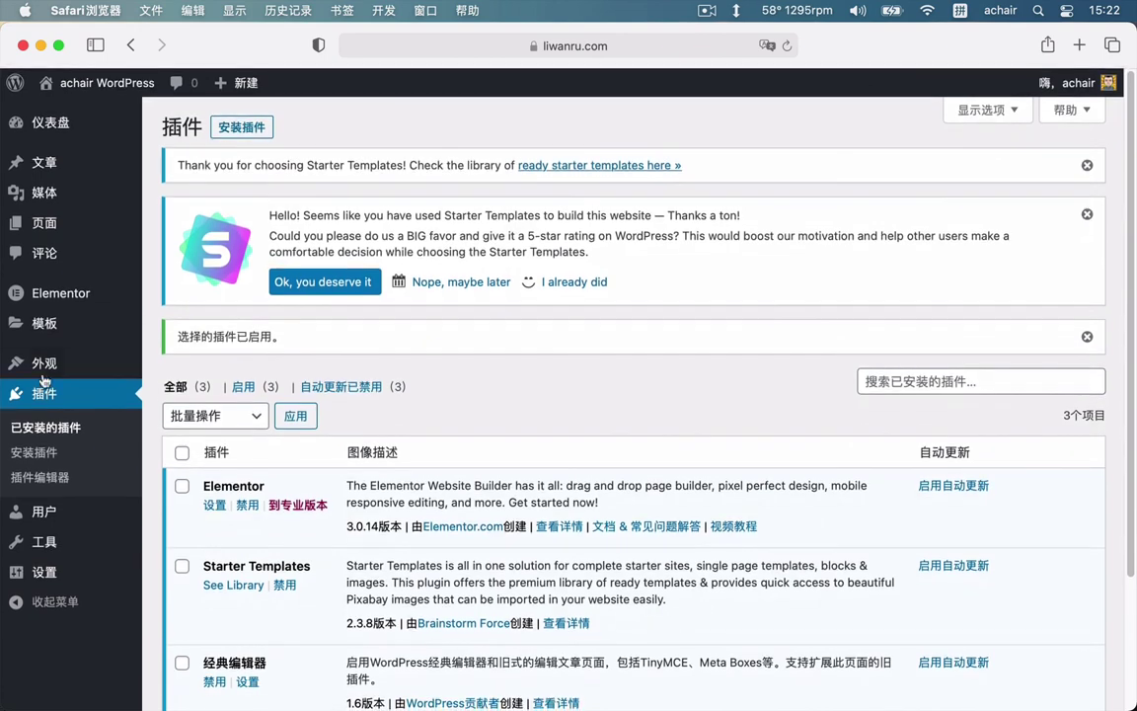
Step: Open the appearance (外观) themes overview and check which installed theme is active
click(40, 363)
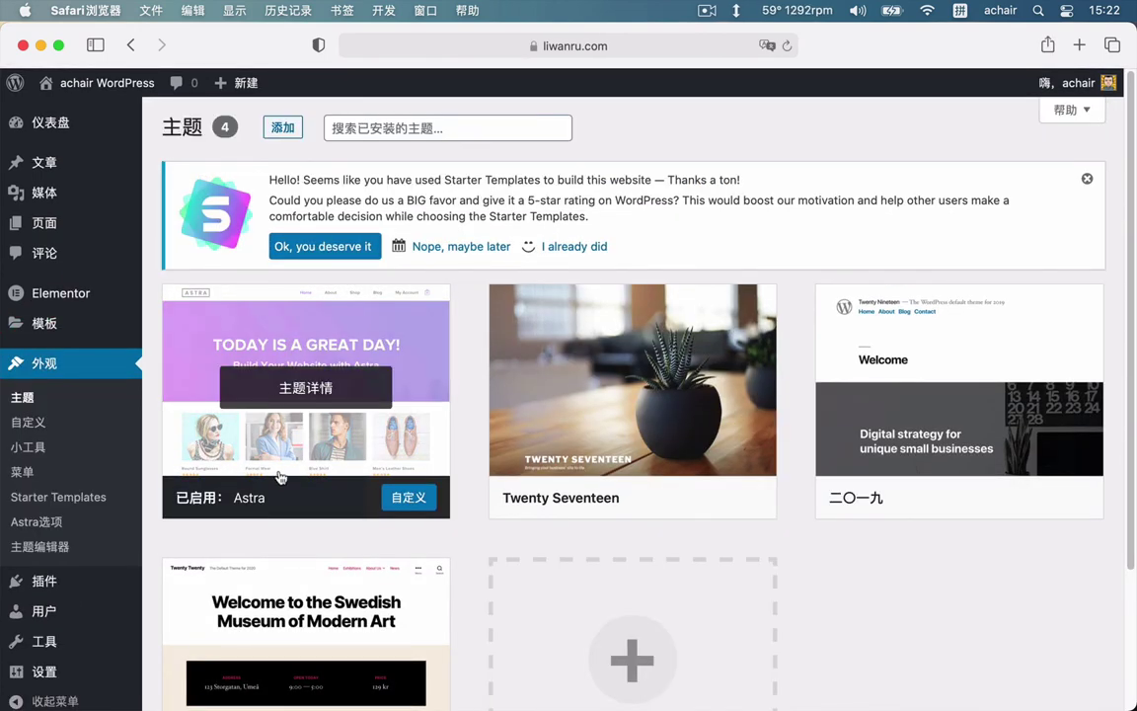
click(971, 138)
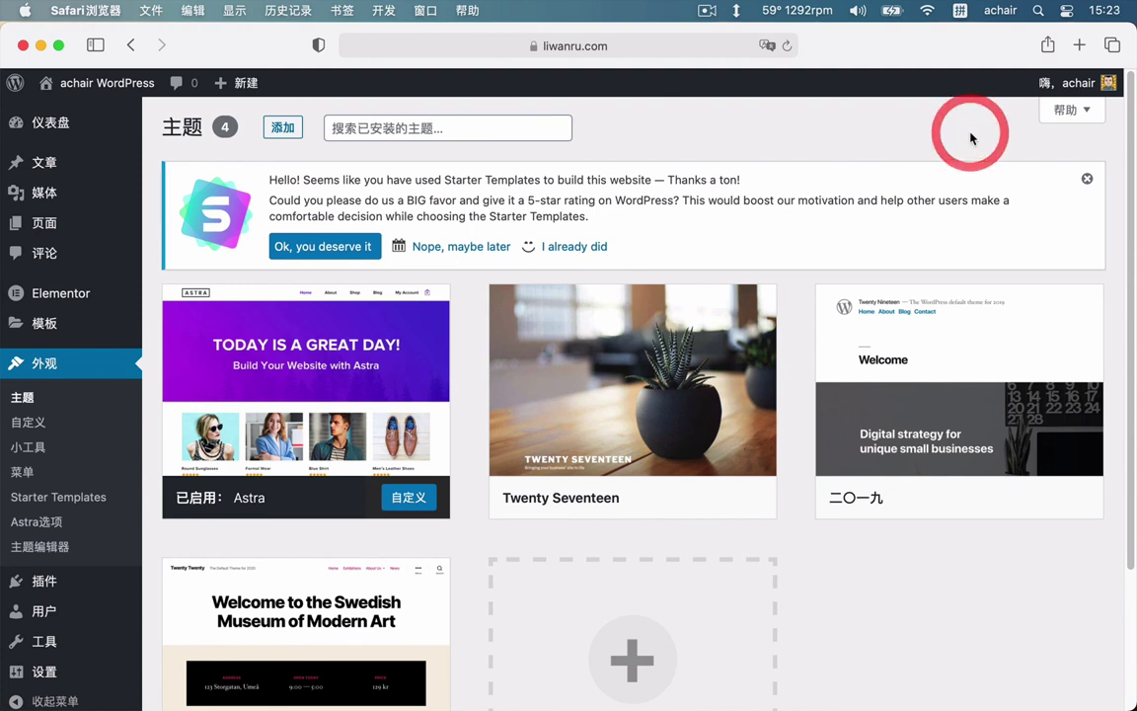
click(971, 138)
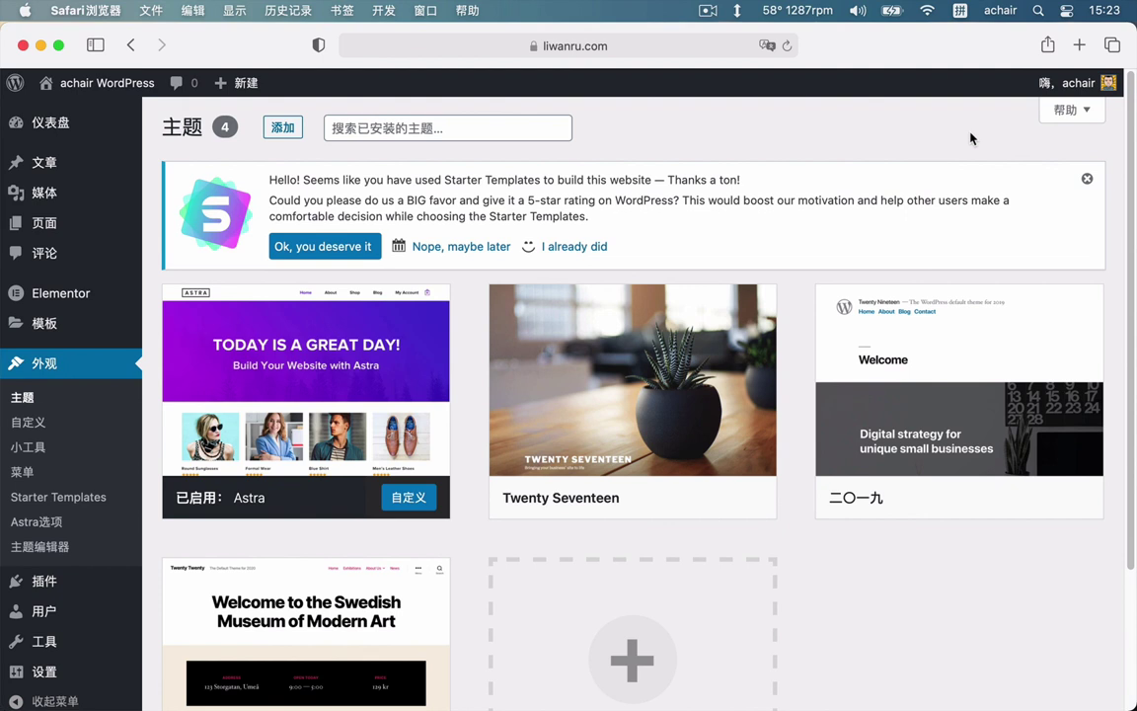
click(970, 138)
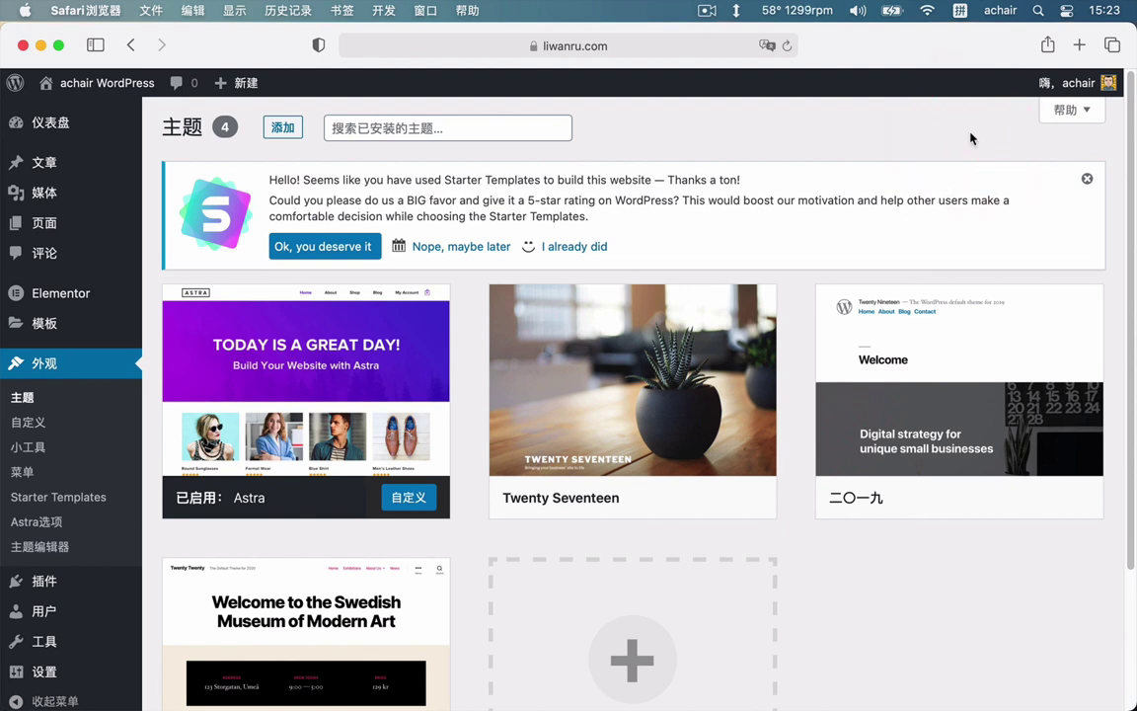